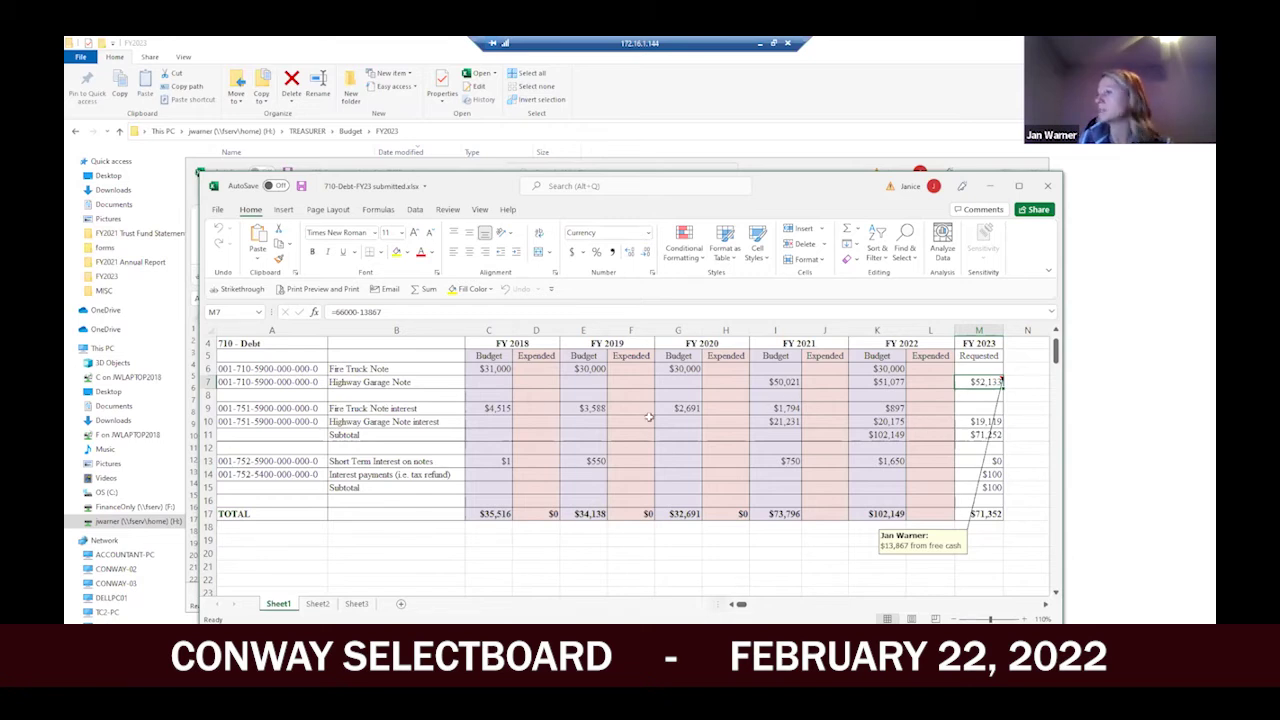
Compare the FY 2023 requested Highway Garage Note interest with the subtotal formula beneath it on the 710 - Debt sheet.
left_click(965, 434)
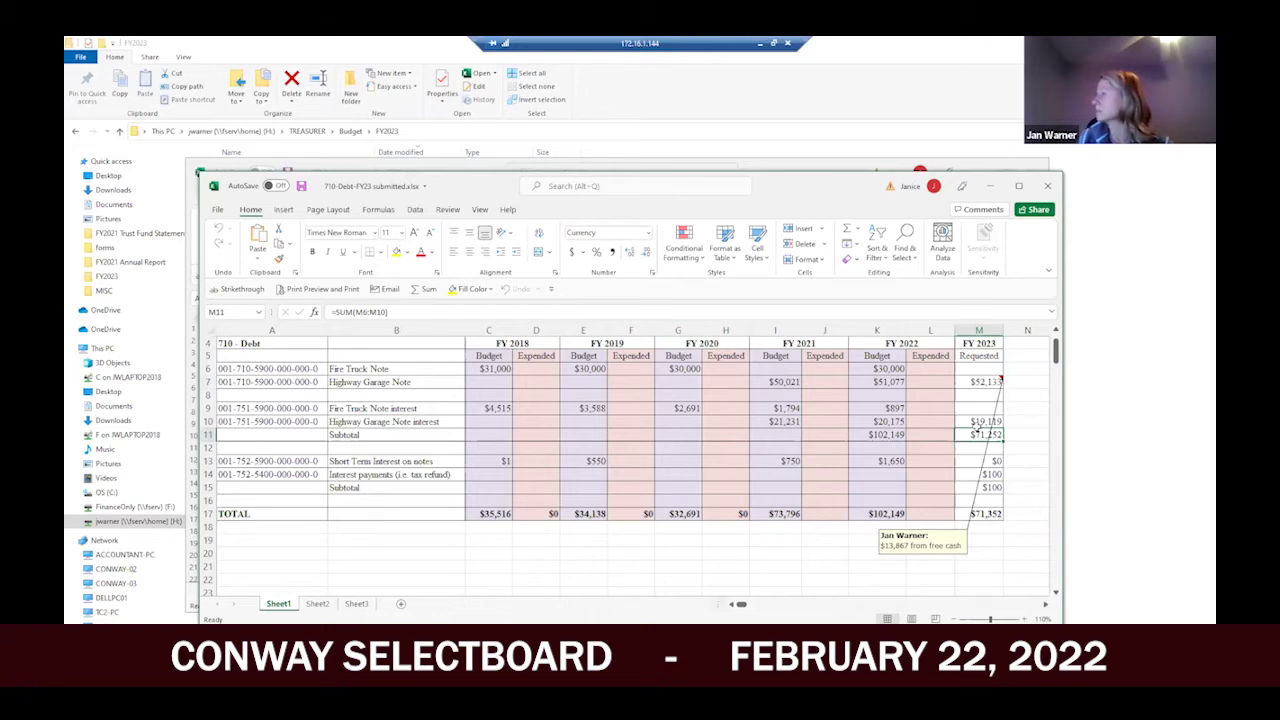
left_click(975, 422)
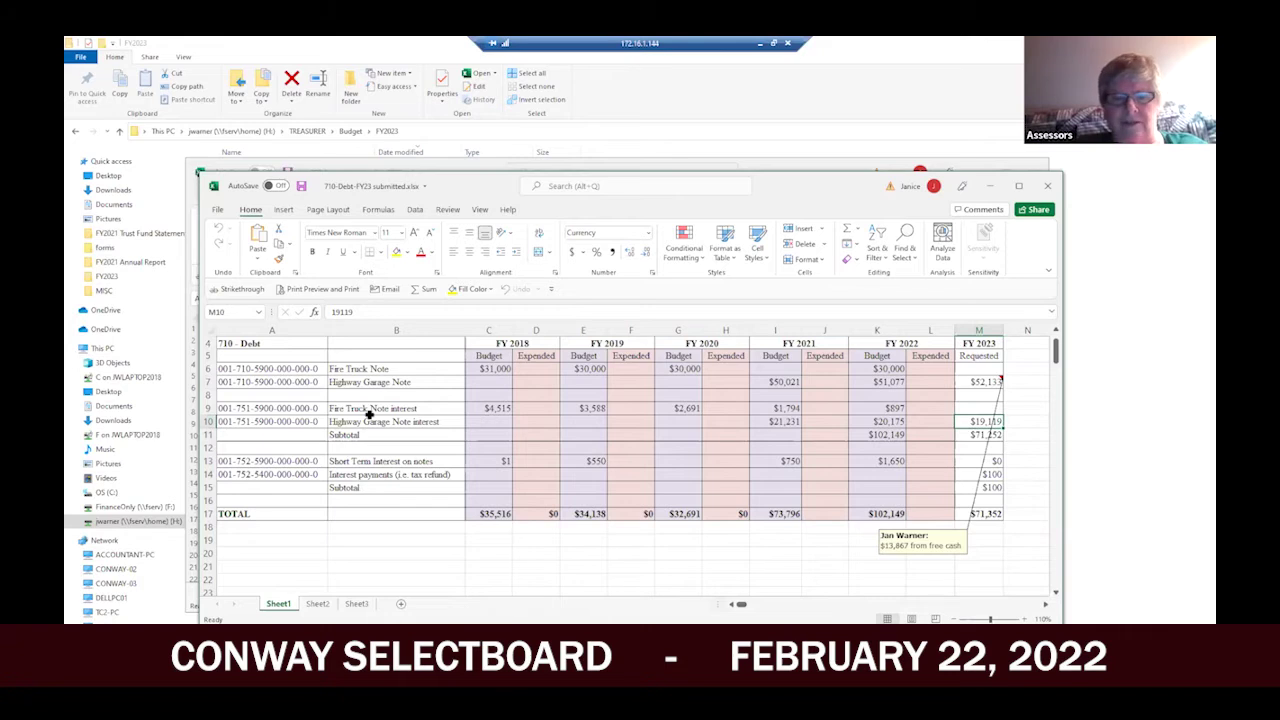
left_click(969, 435)
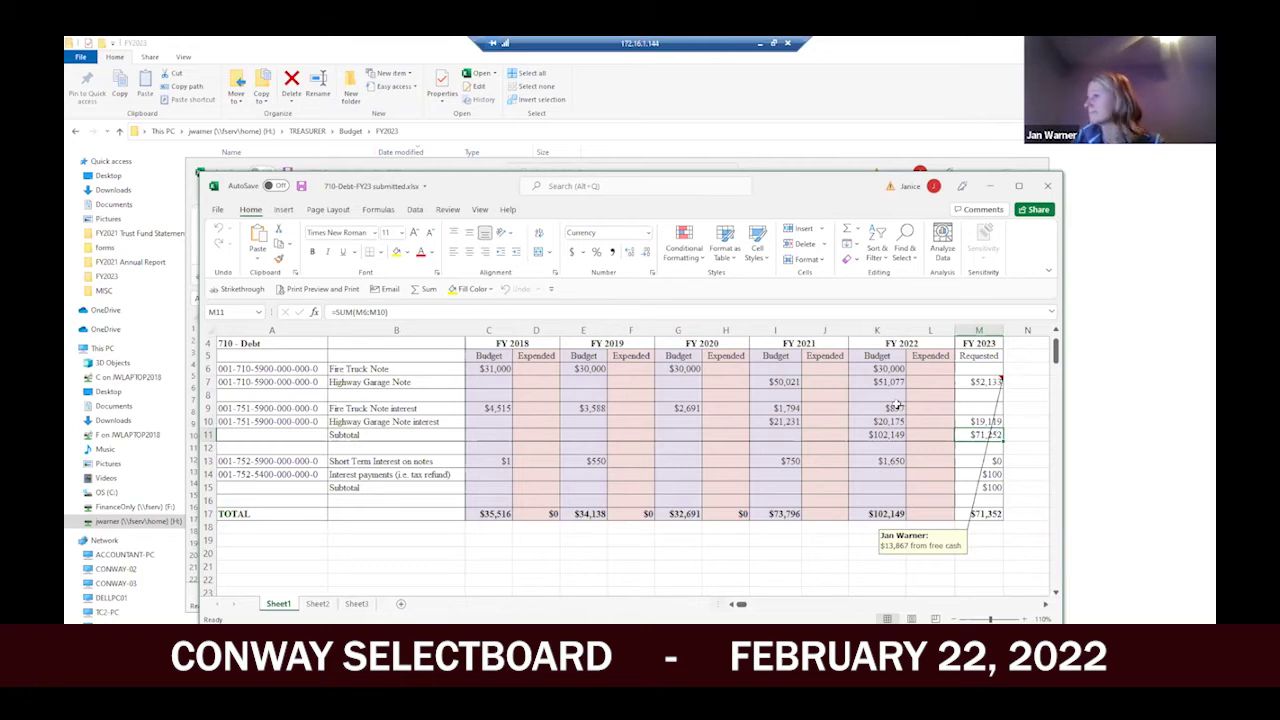
left_click(977, 426)
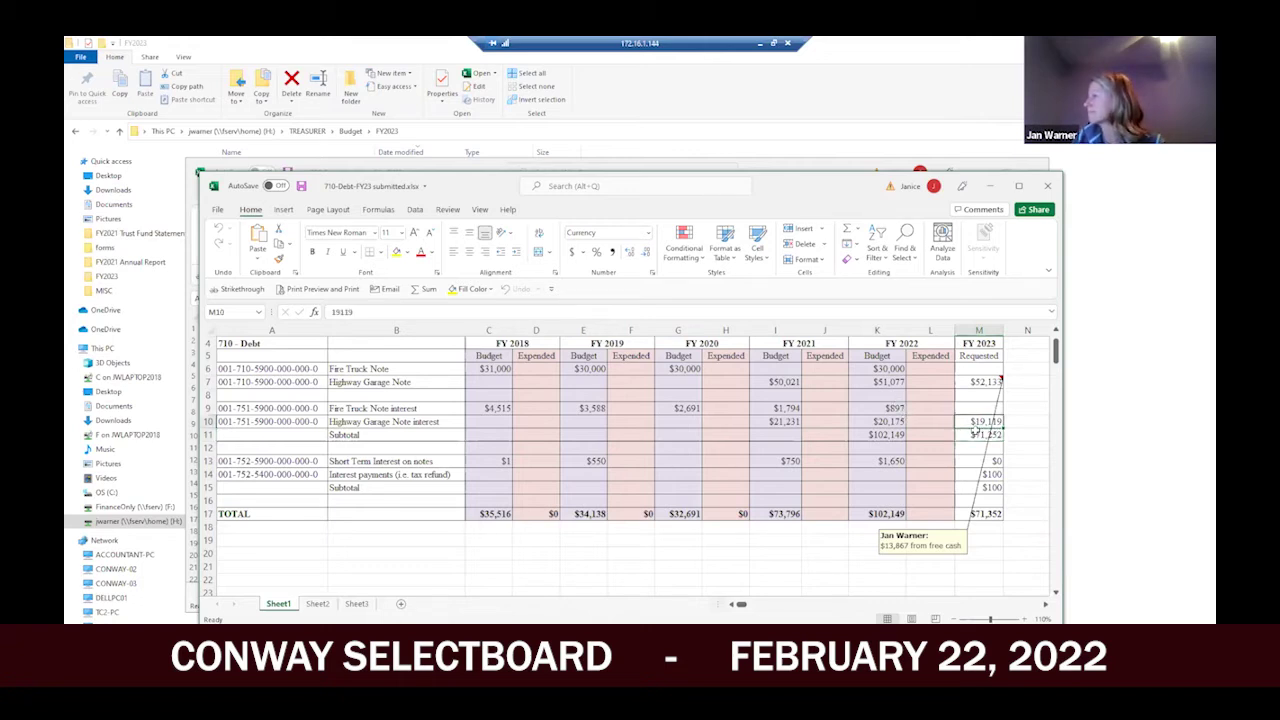
left_click(983, 434)
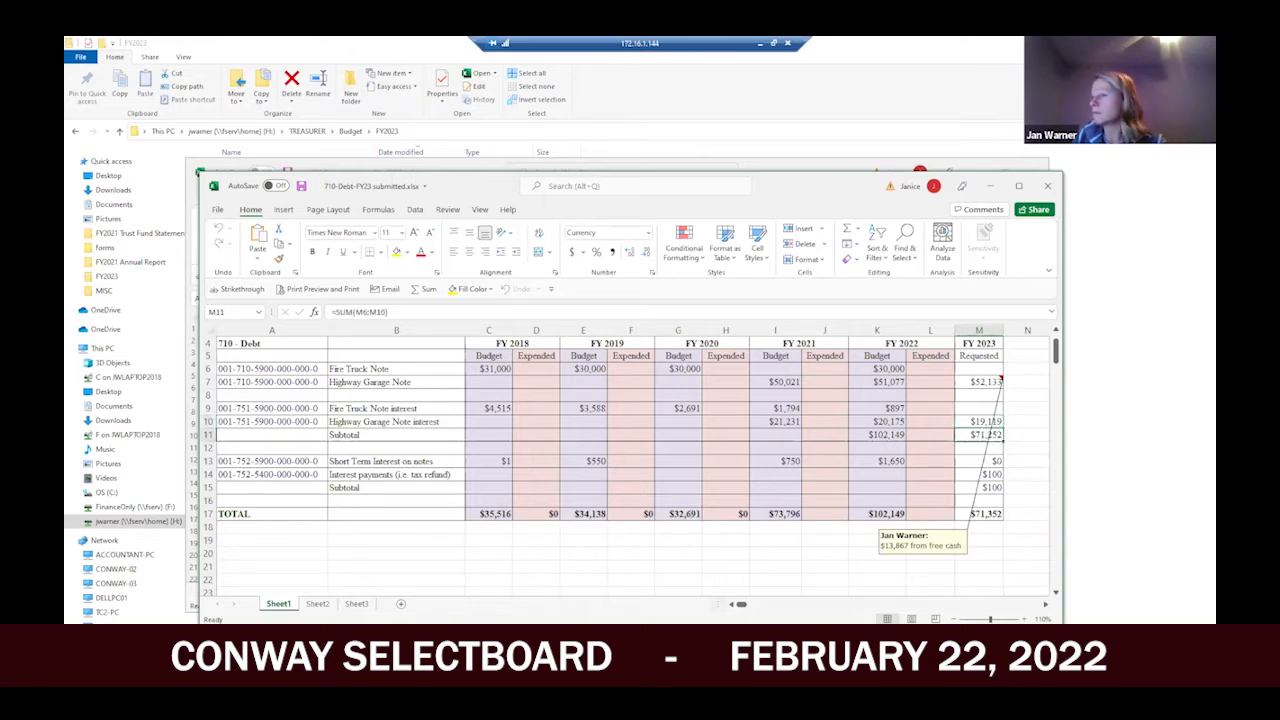
Switch to the FY23 estimates Treas Coll.xls workbook and check the Highway Garage maturing interest on the Debt-750 sheet.
left_click(548, 630)
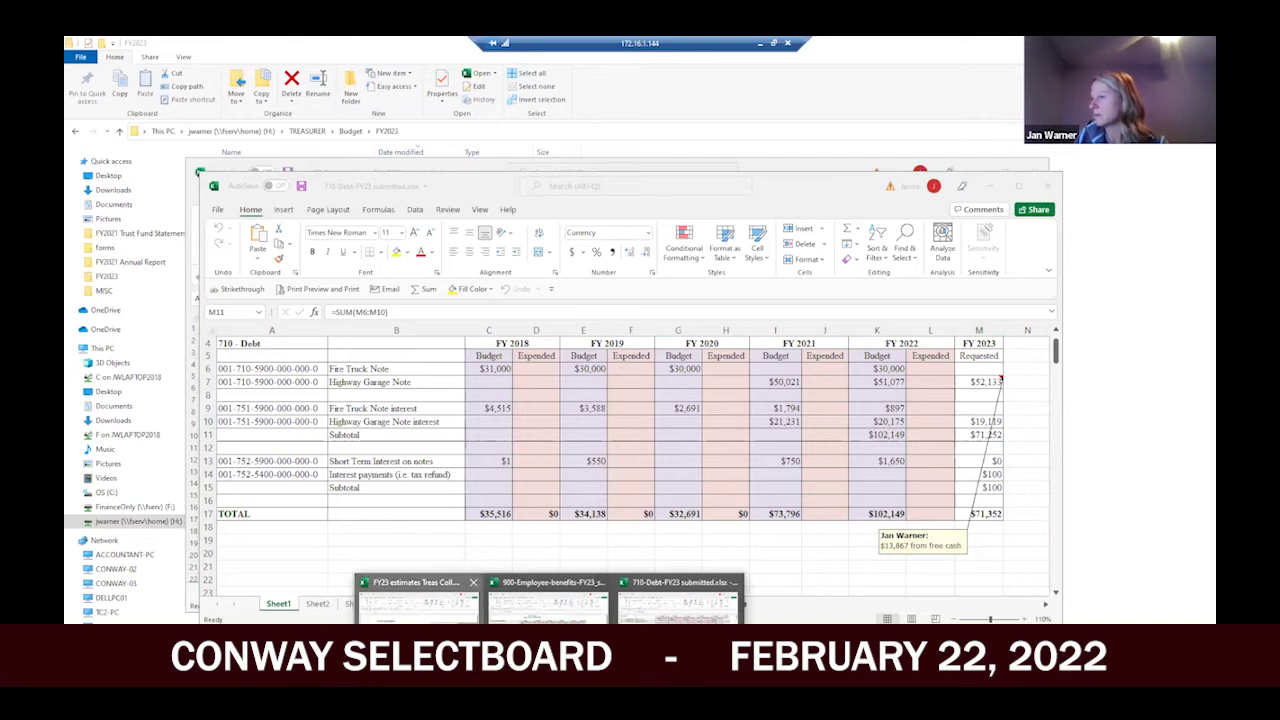
left_click(418, 600)
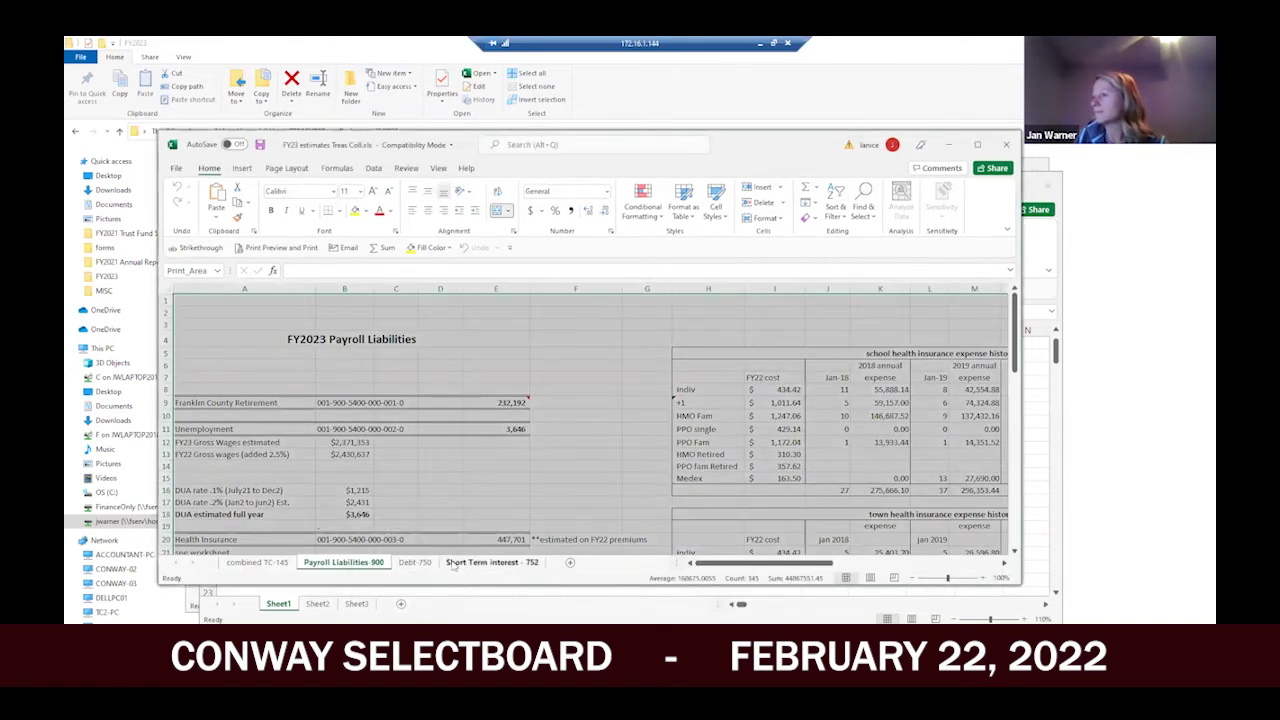
left_click(421, 563)
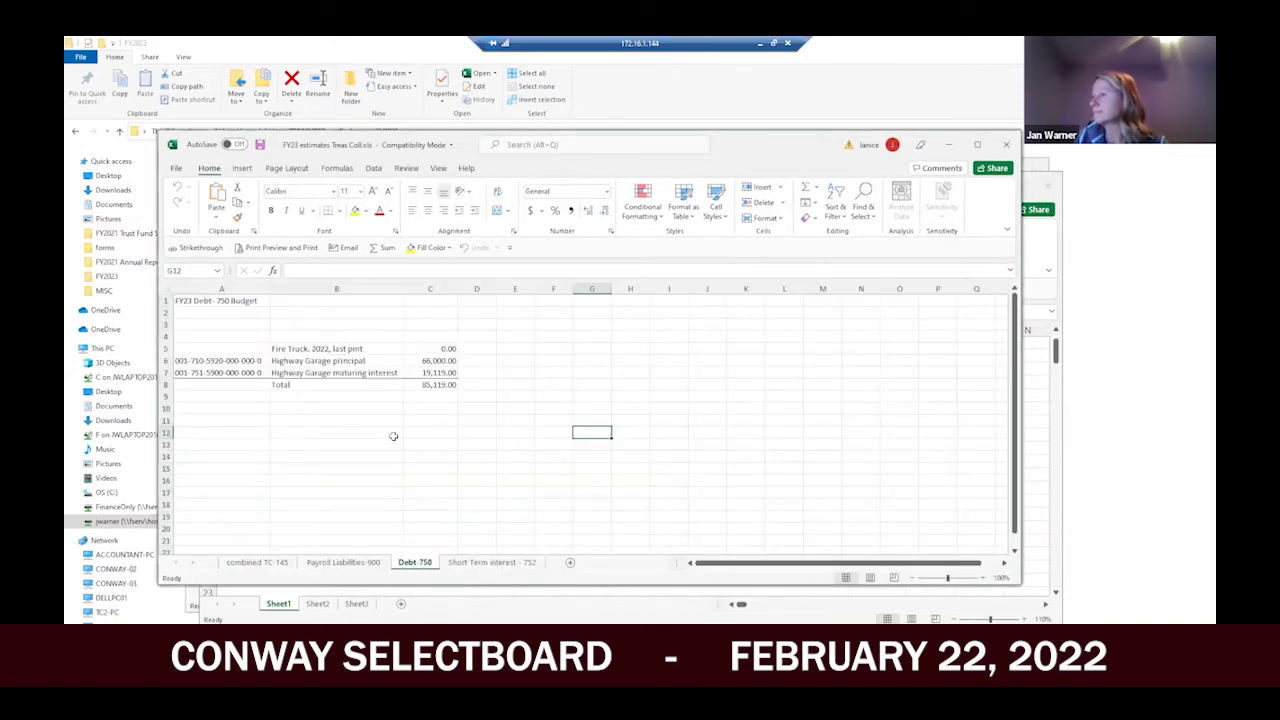
left_click(424, 374)
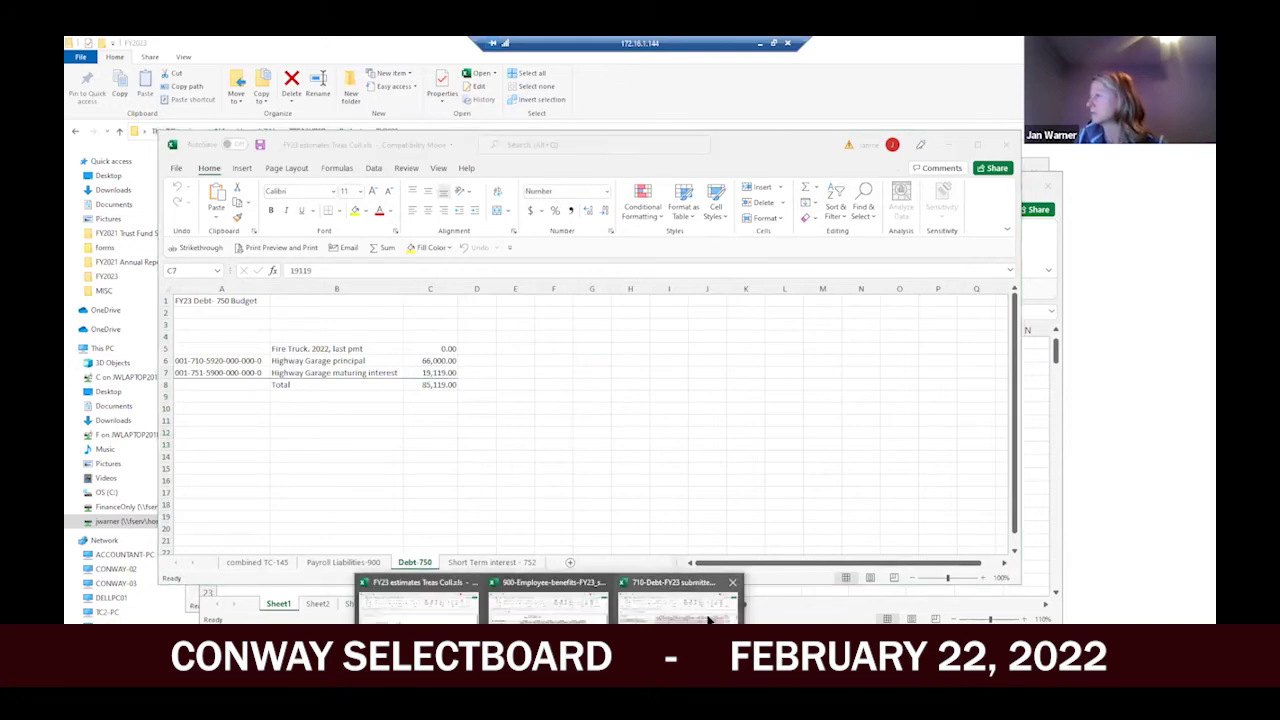
Return to 710-Debt-FY23 submitted.xlsx and inspect the Highway Garage Note interest row and the FY 2023 debt subtotal's formula range.
left_click(680, 600)
left_click(972, 421)
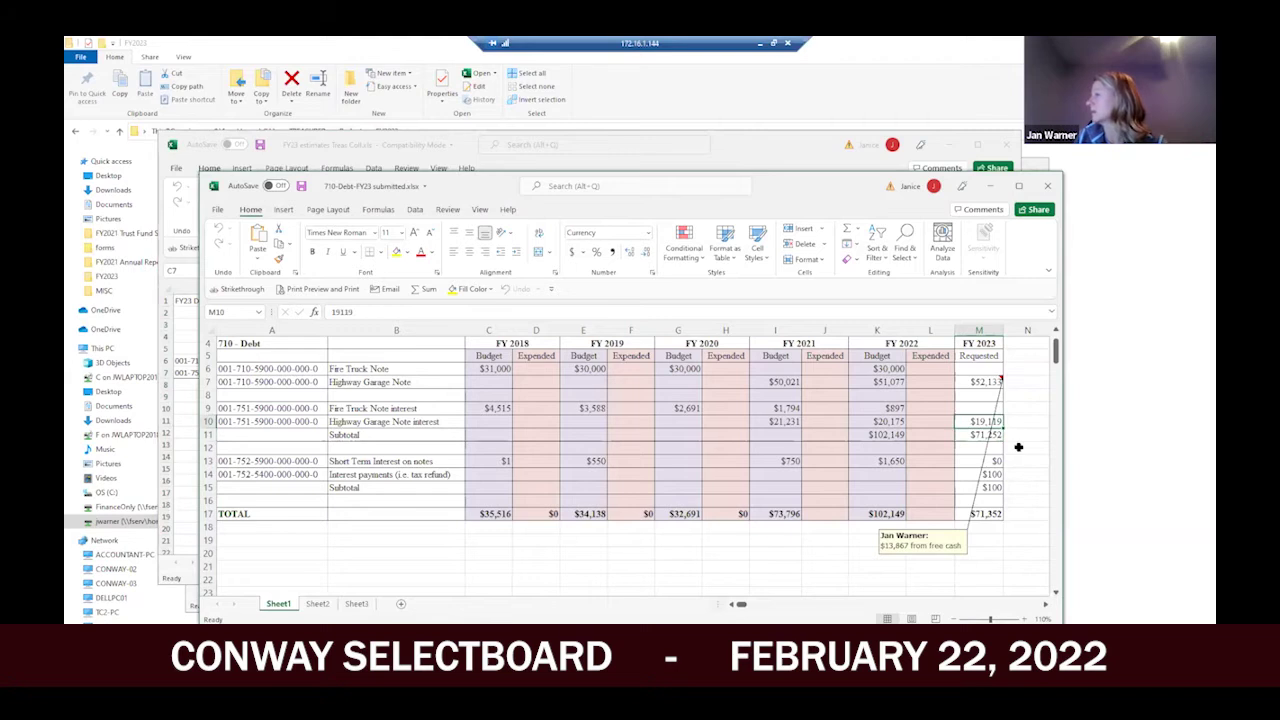
left_click(206, 421)
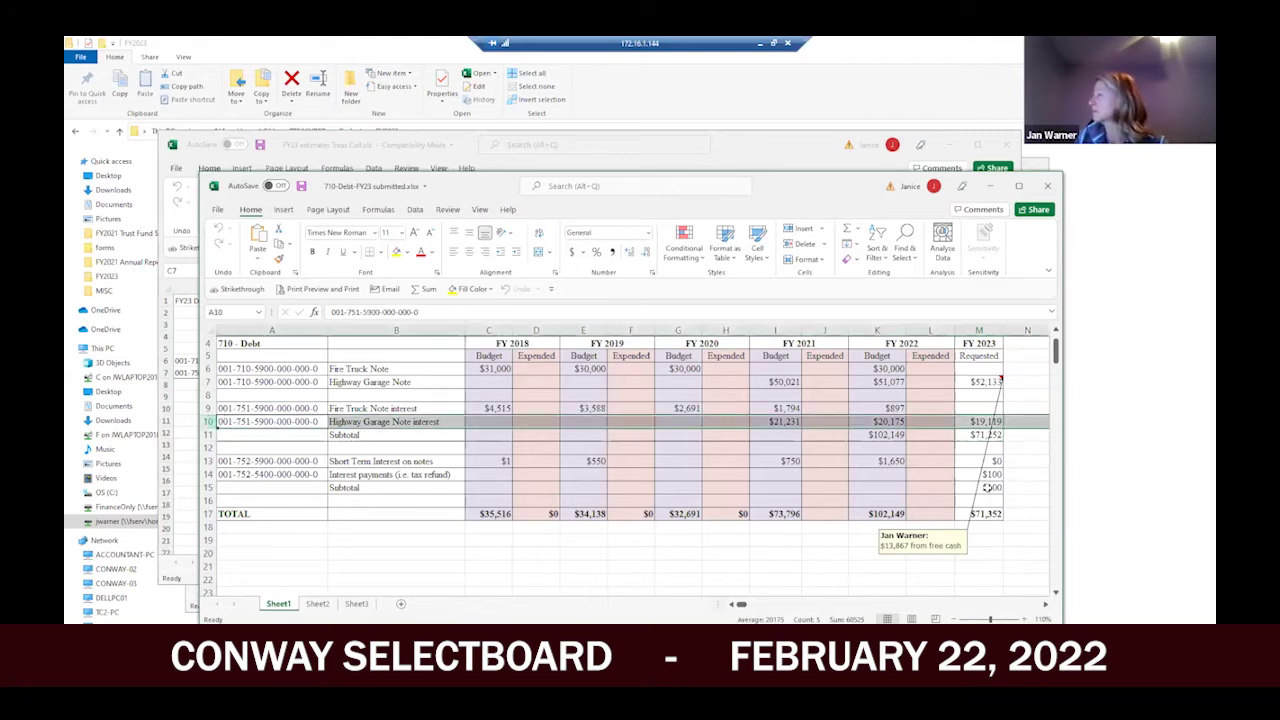
left_click(977, 434)
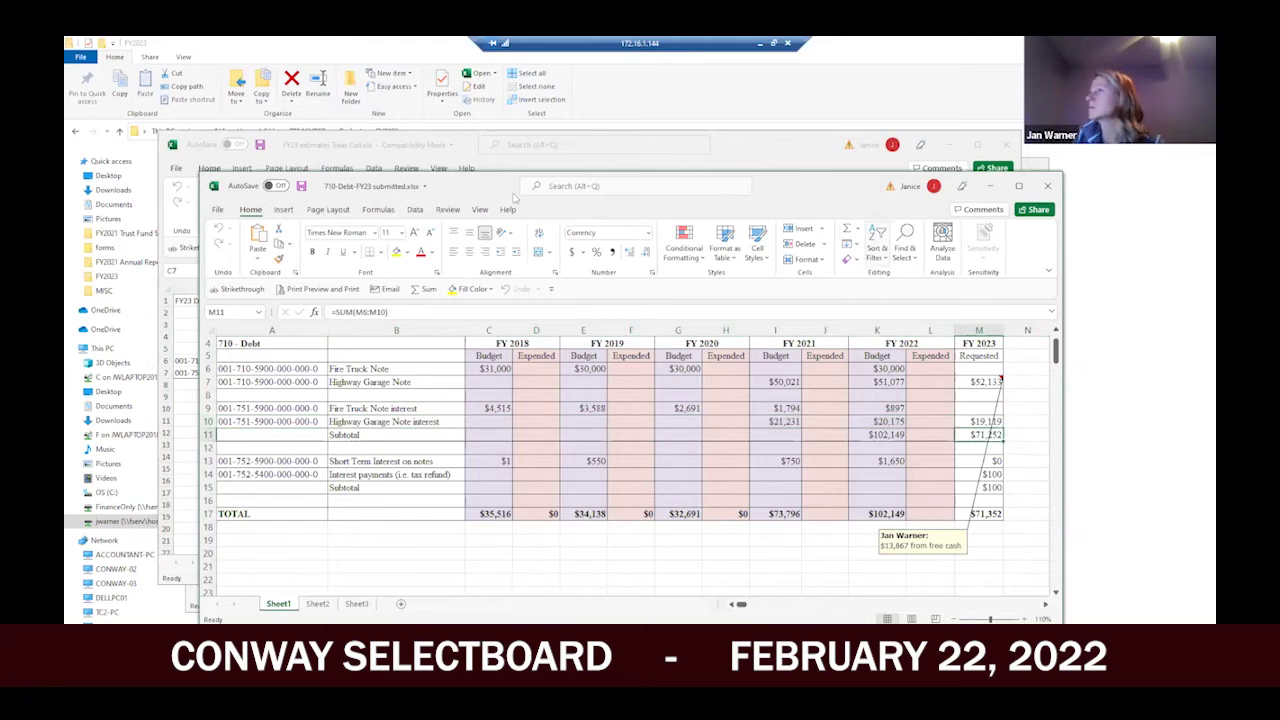
left_click(416, 312)
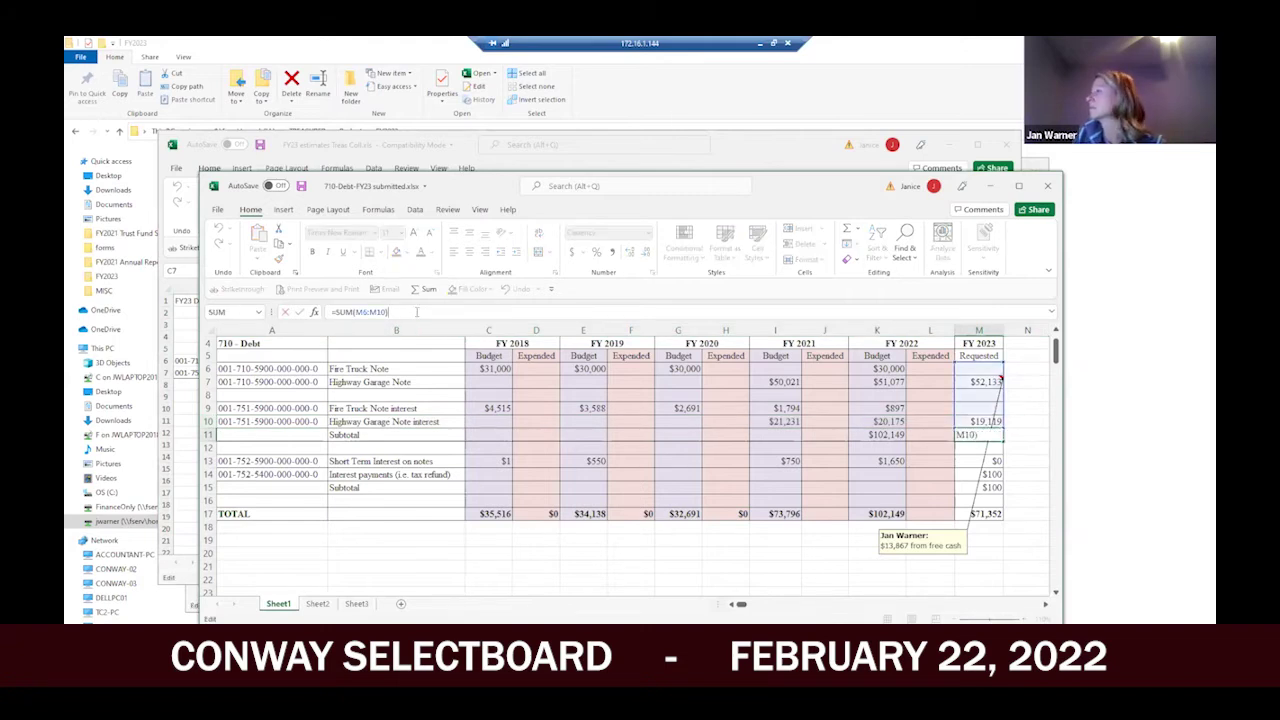
key("Return")
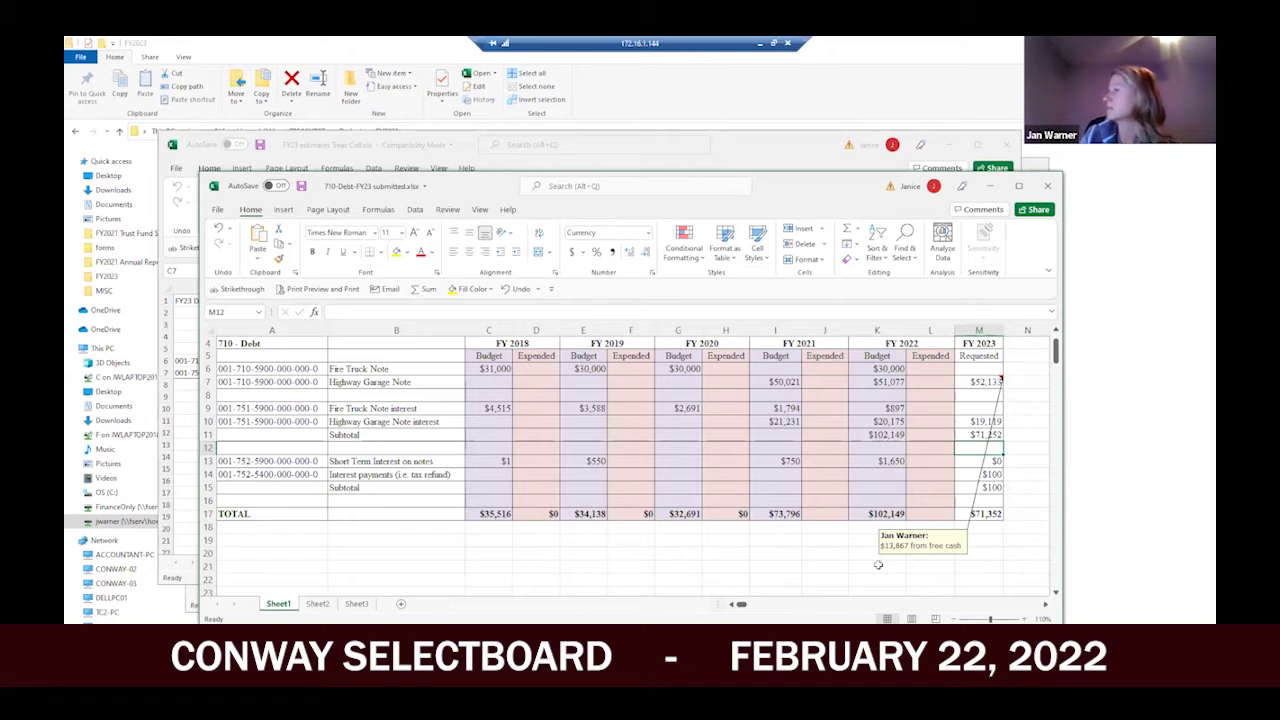
Review the FY 2023 requested amounts for the Highway Garage Note, its interest, the subtotal and the short-term and tax-refund interest lines.
left_click(986, 382)
left_click(995, 421)
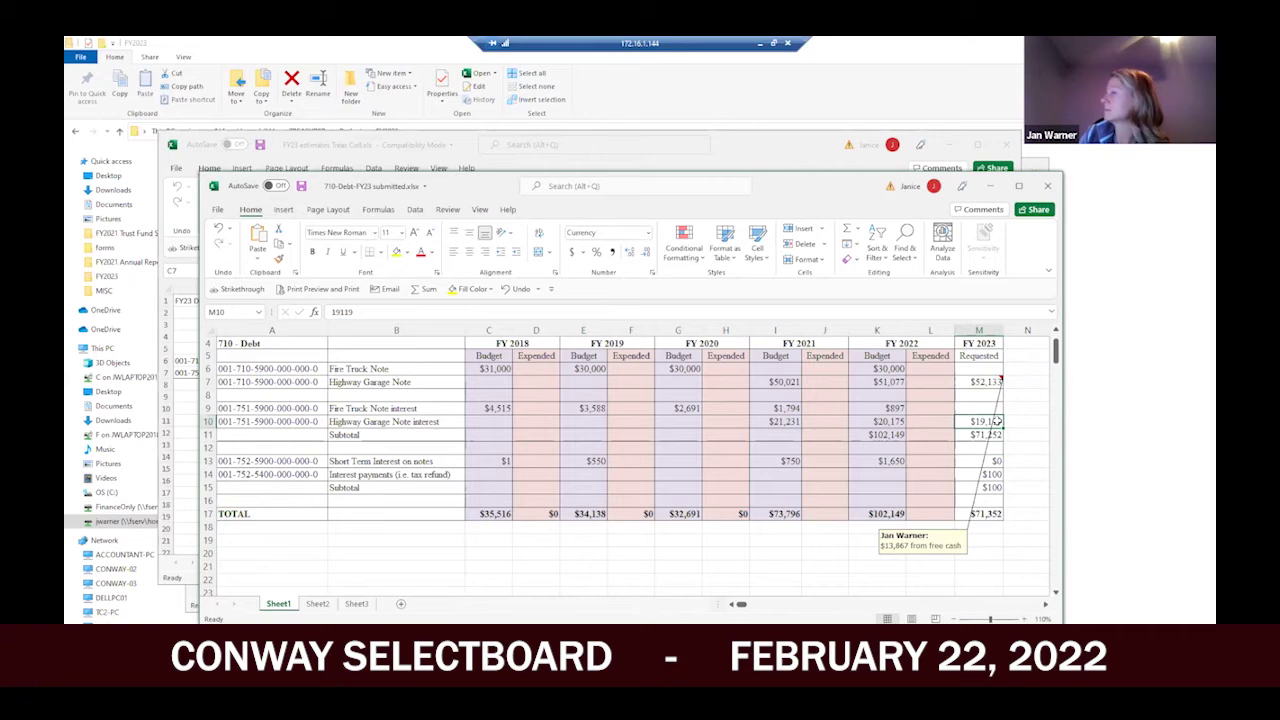
left_click(996, 461)
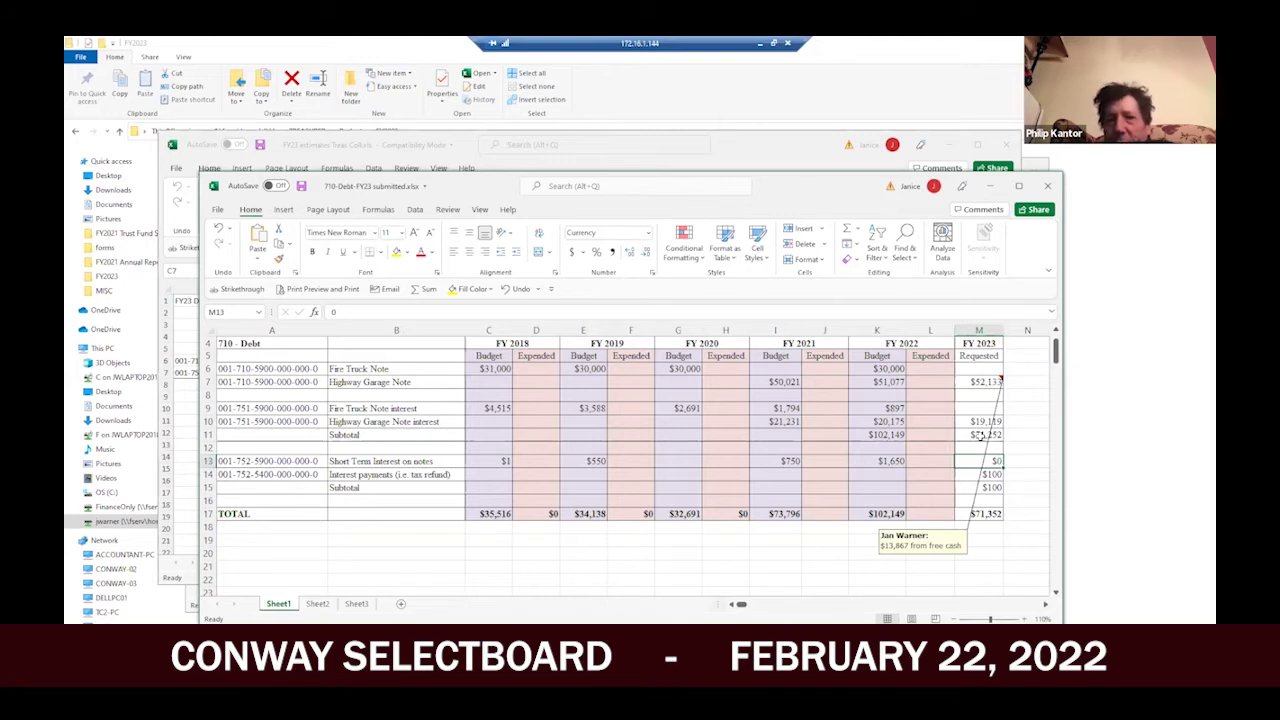
left_click(982, 436)
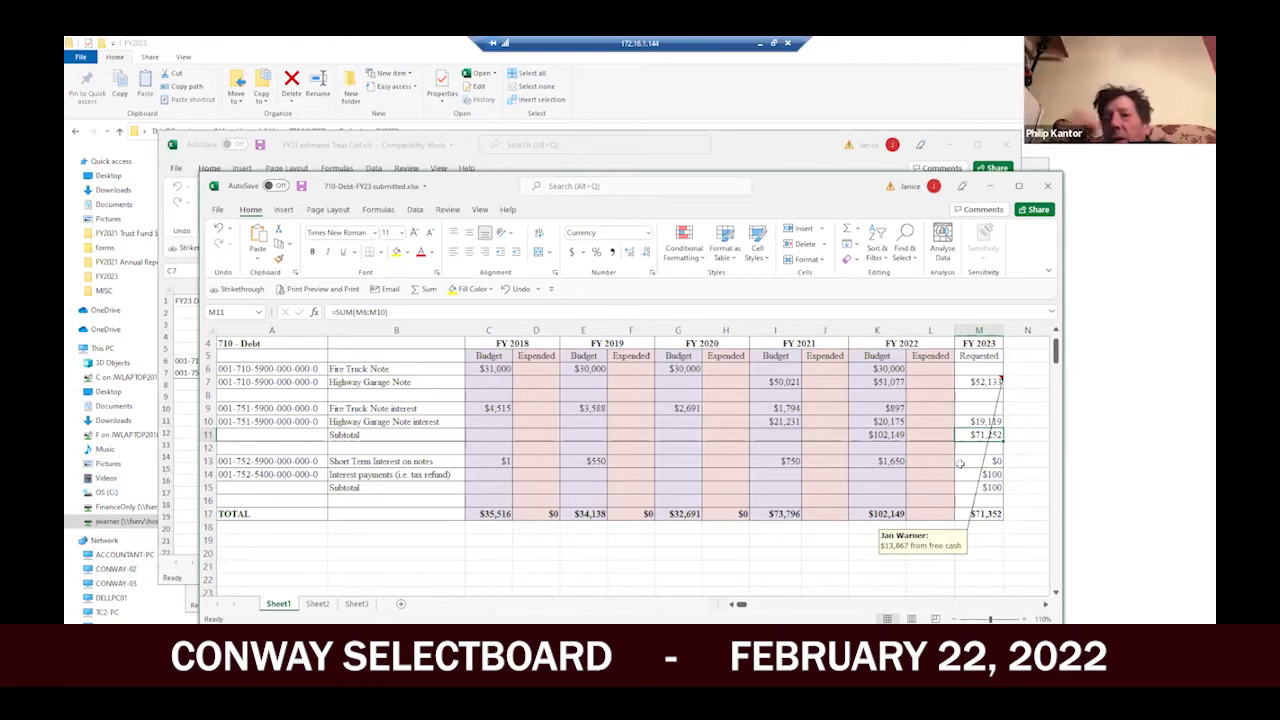
left_click(960, 462)
left_click(970, 475)
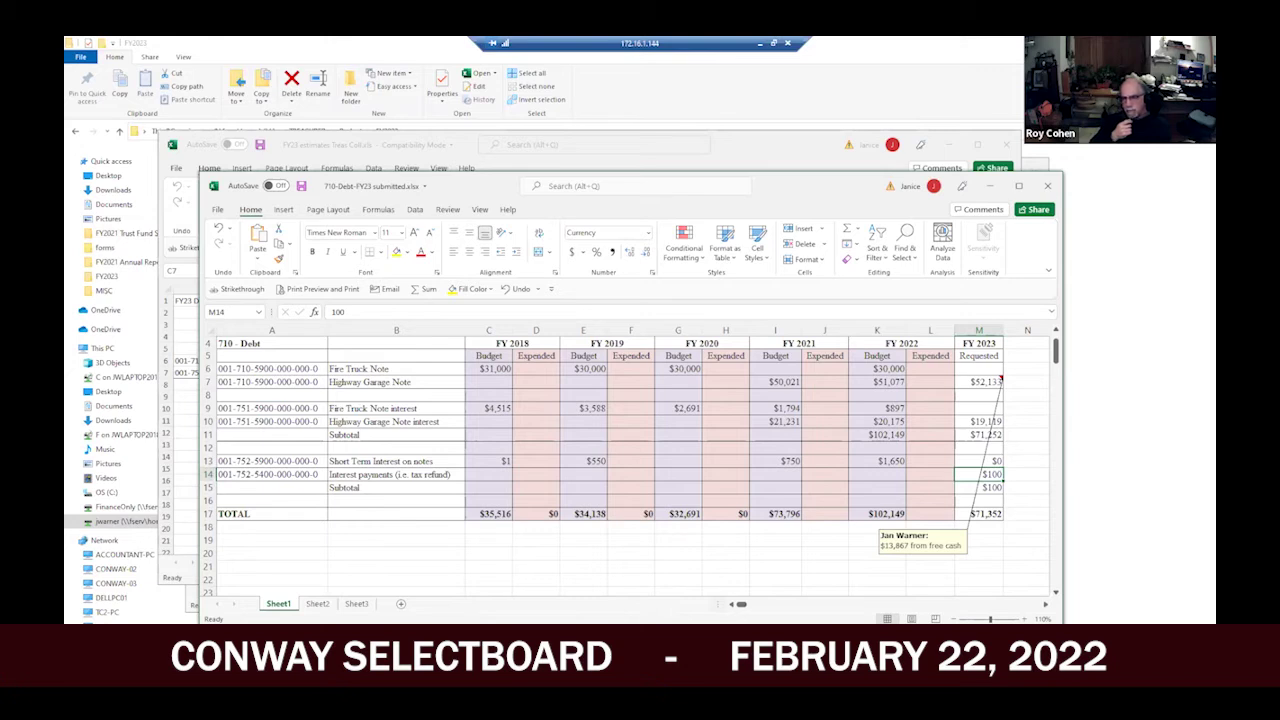
Highlight the Interest payments (i.e. tax refund) row and examine its description and FY 2023 requested amount.
left_click(207, 474)
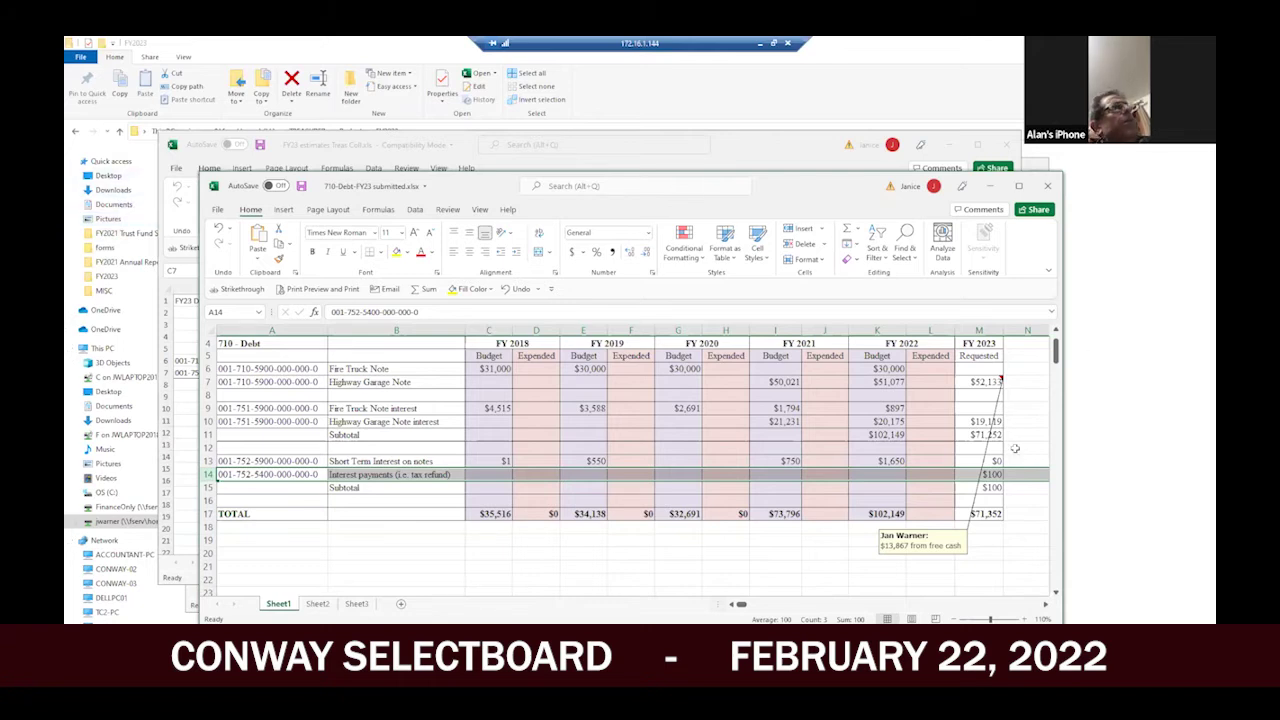
left_click(968, 474)
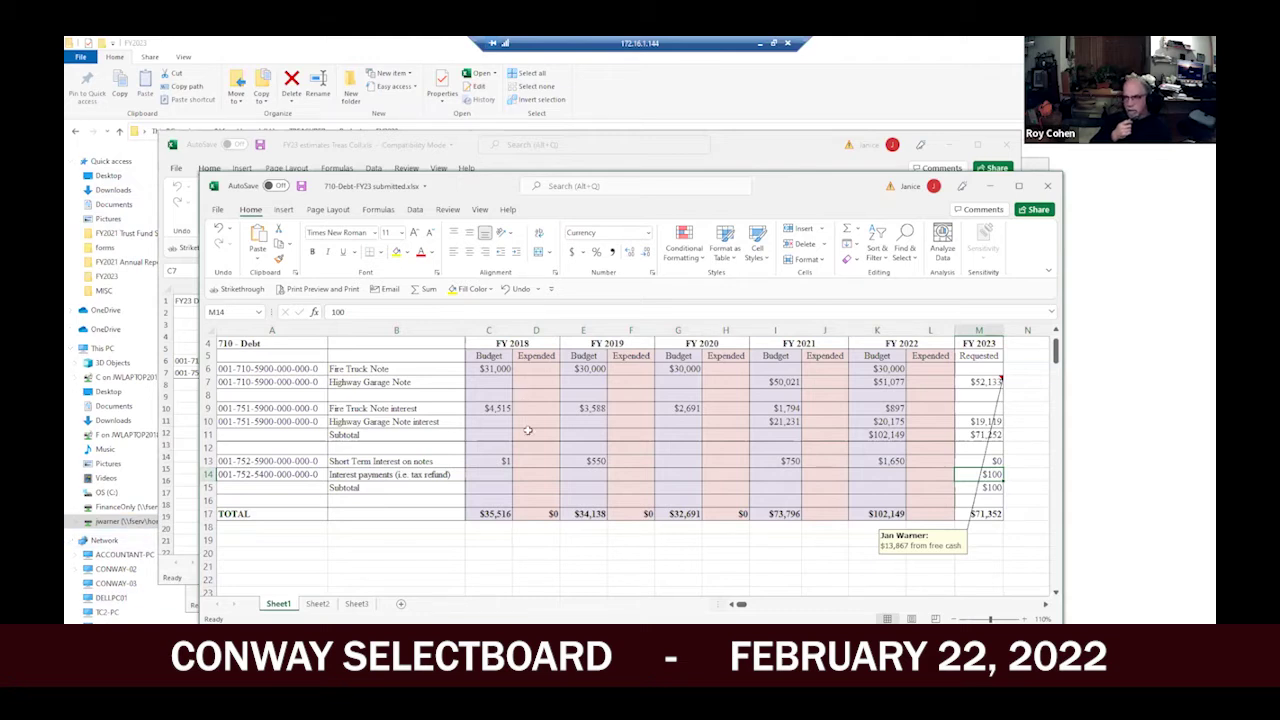
left_click(207, 474)
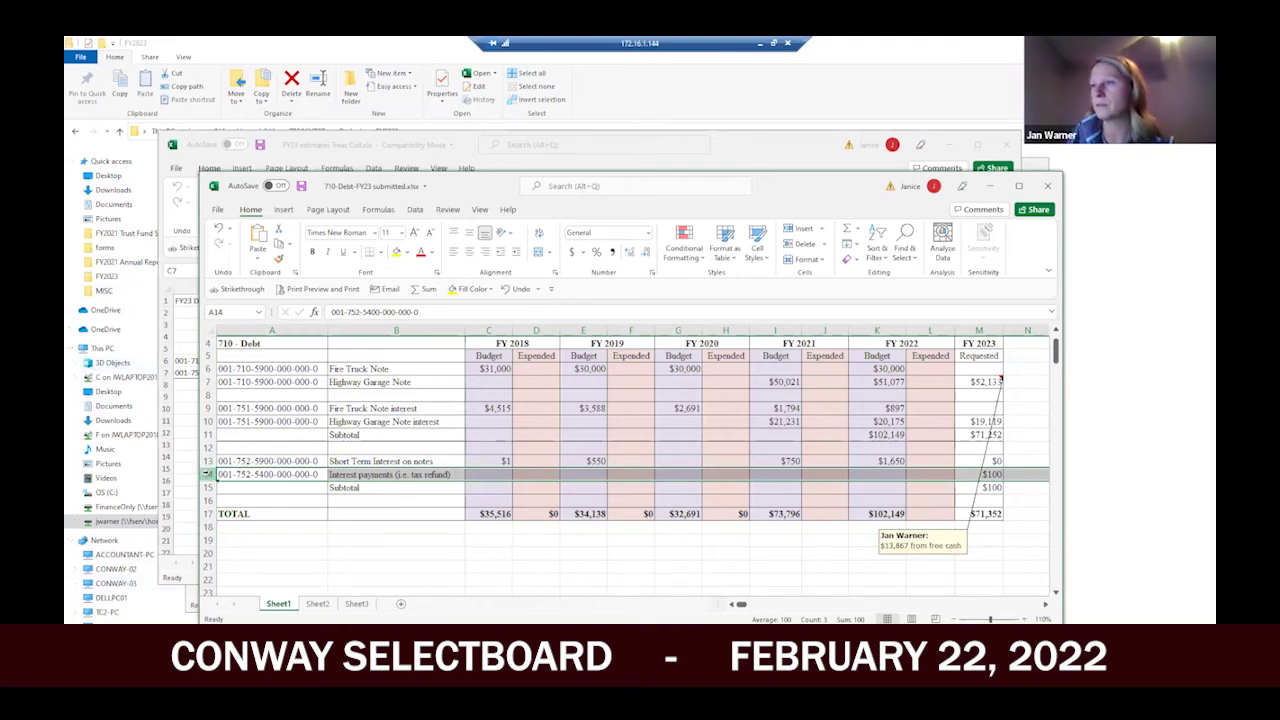
left_click(279, 478)
left_click(381, 479)
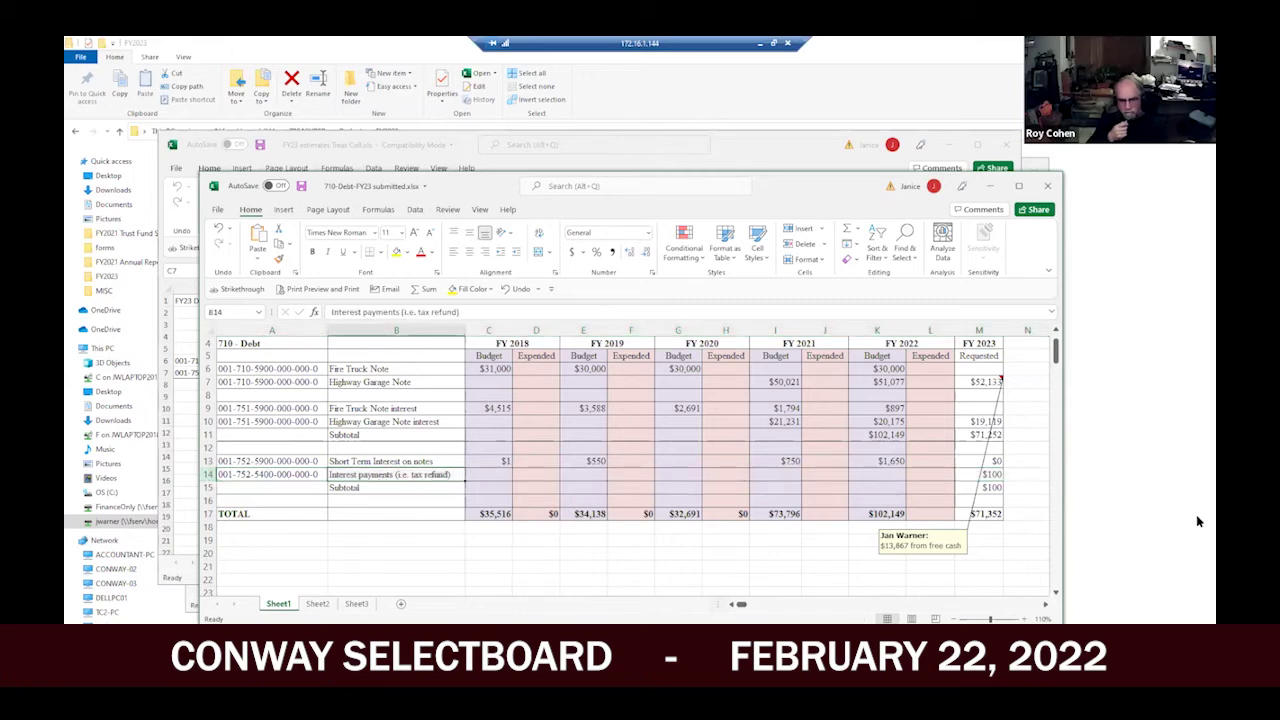
left_click(958, 474)
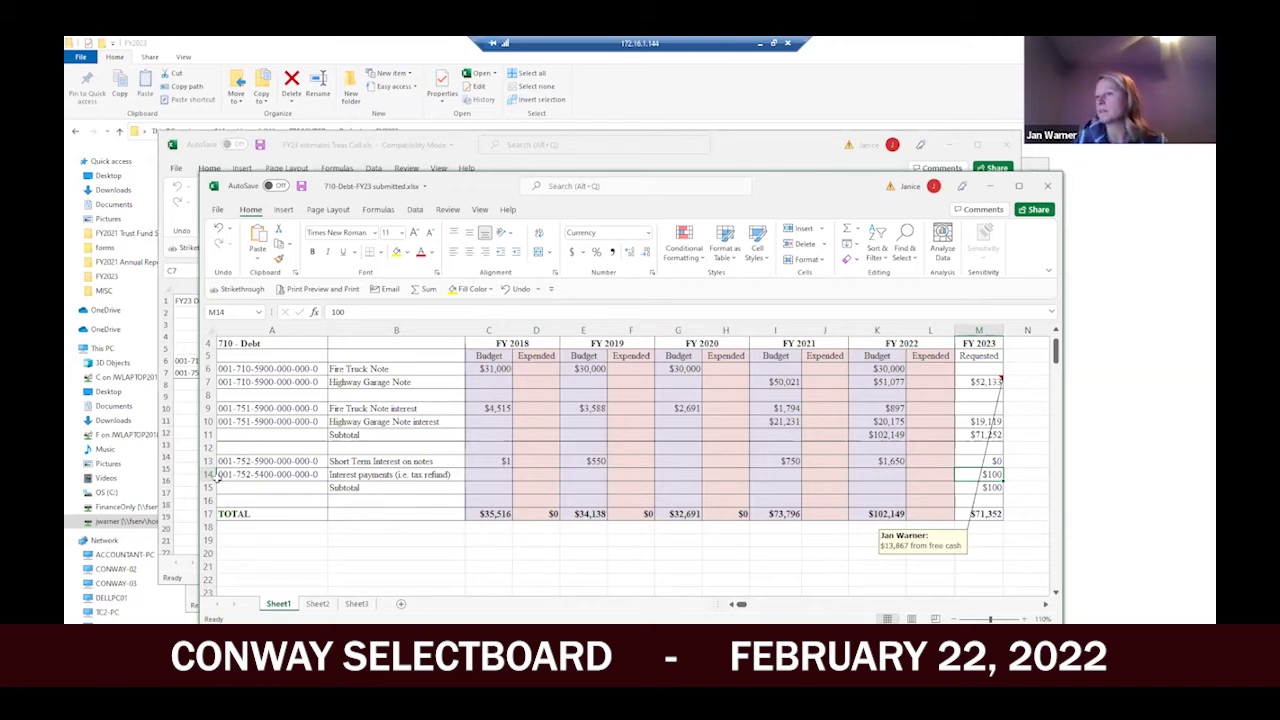
left_click(207, 474)
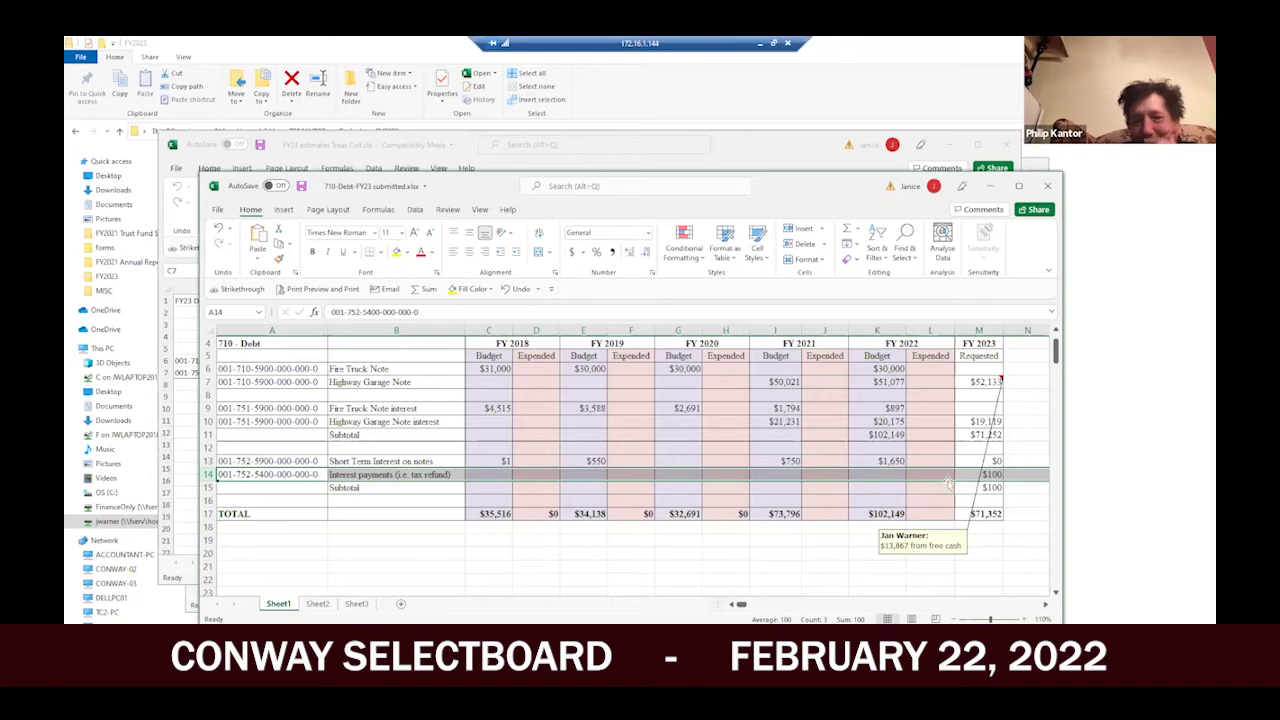
Check the FY 2023 interest subtotal and the FY 2023 and FY 2022 debt totals, and close the debt workbook.
left_click(978, 489)
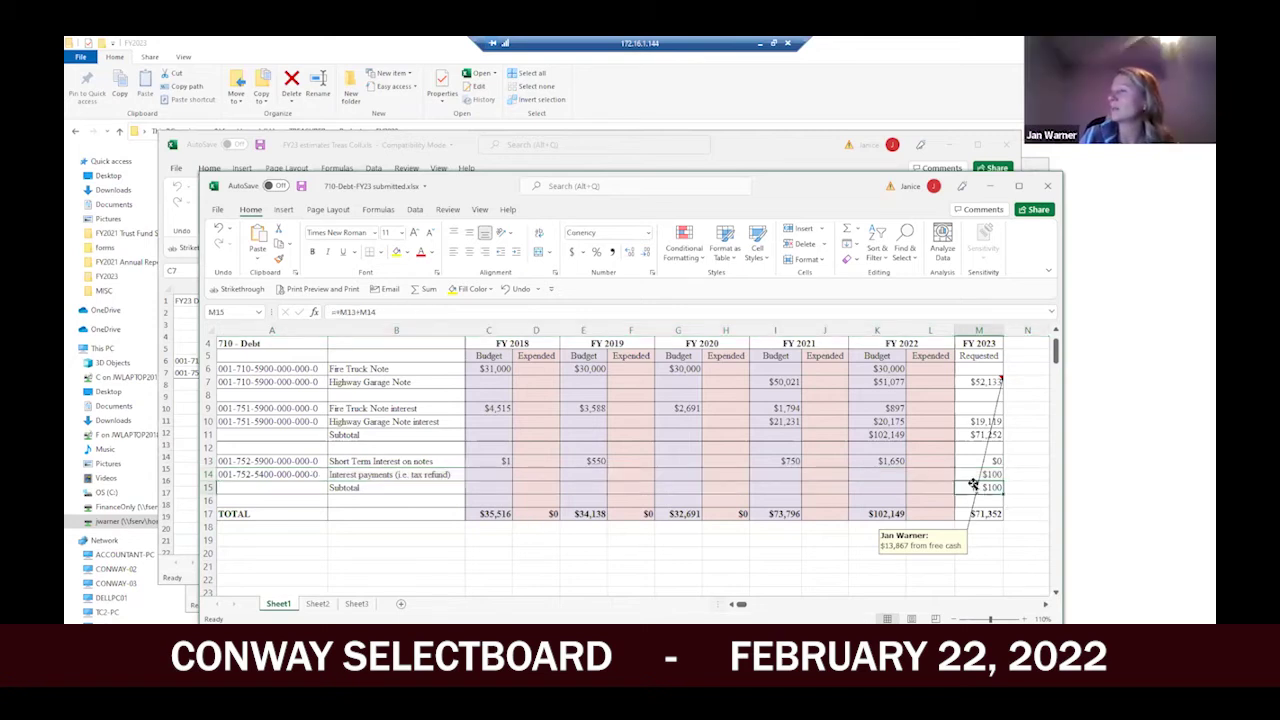
left_click(976, 472)
left_click(987, 513)
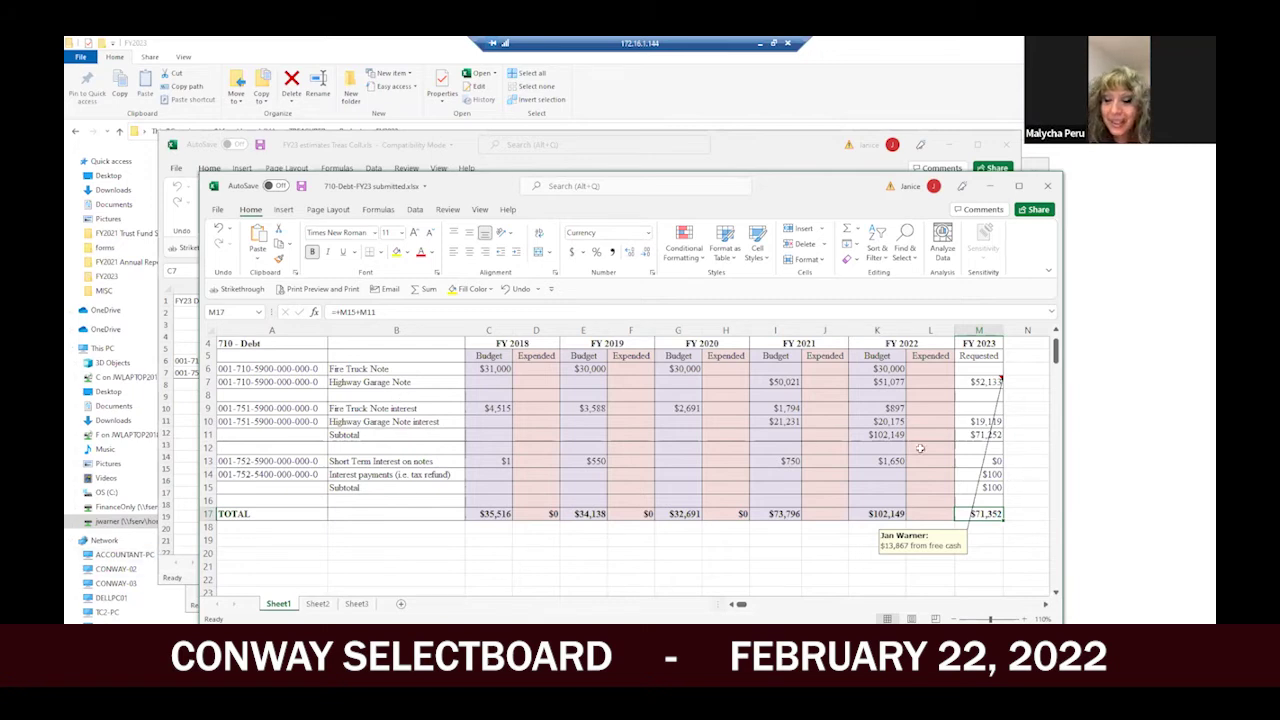
left_click(886, 514)
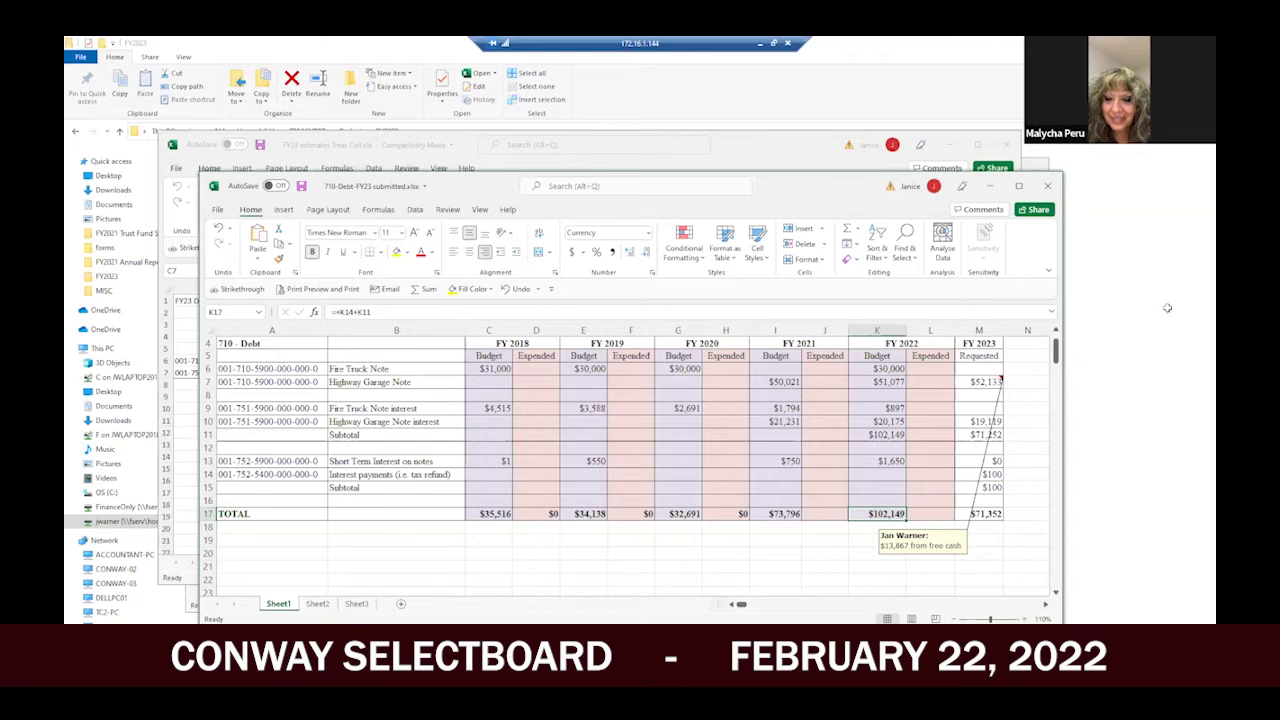
left_click(1052, 184)
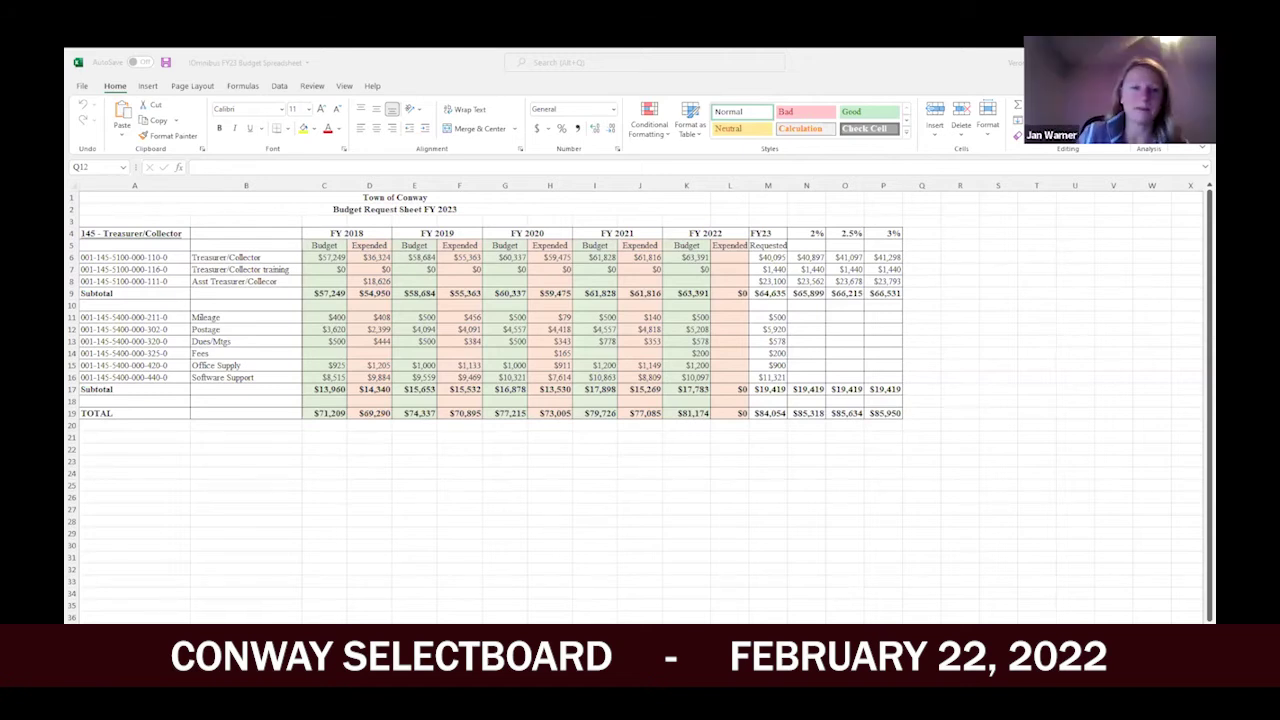
Switch to the Omnibus FY23 Budget Spreadsheet and bring up the 141 - Assessors budget request sheet.
key("alt+Tab")
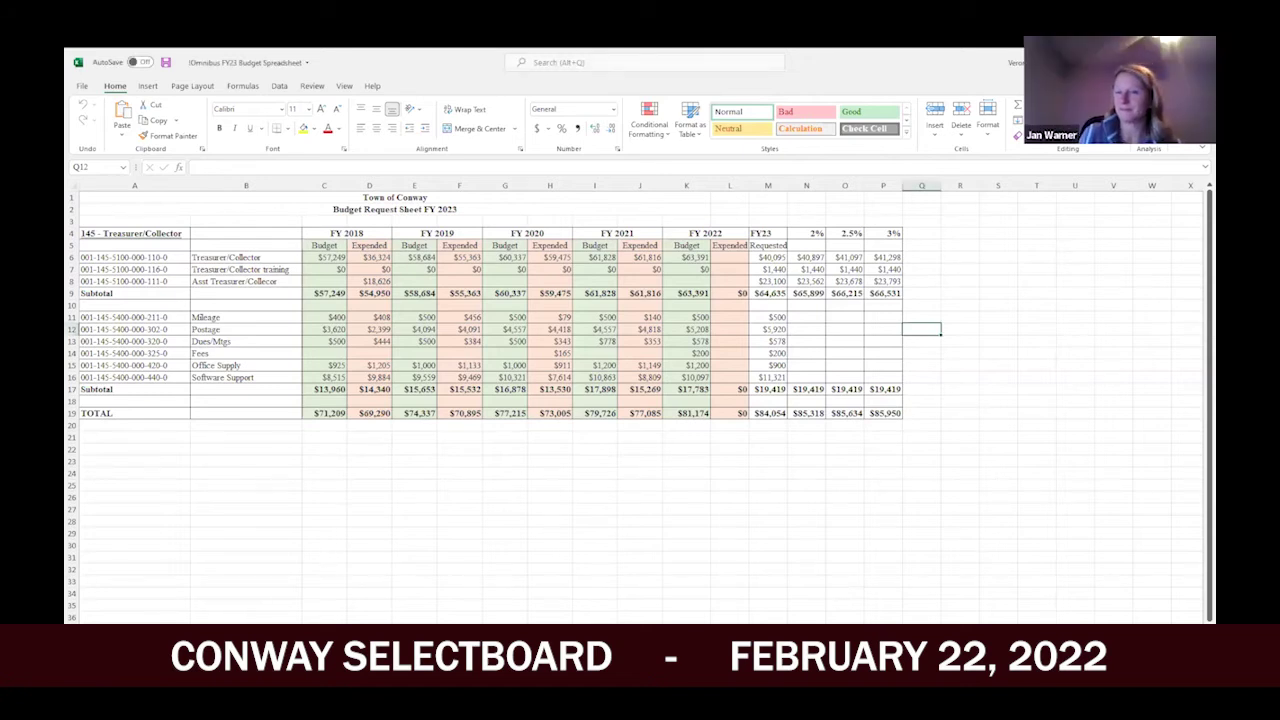
key("ctrl+Page_Up")
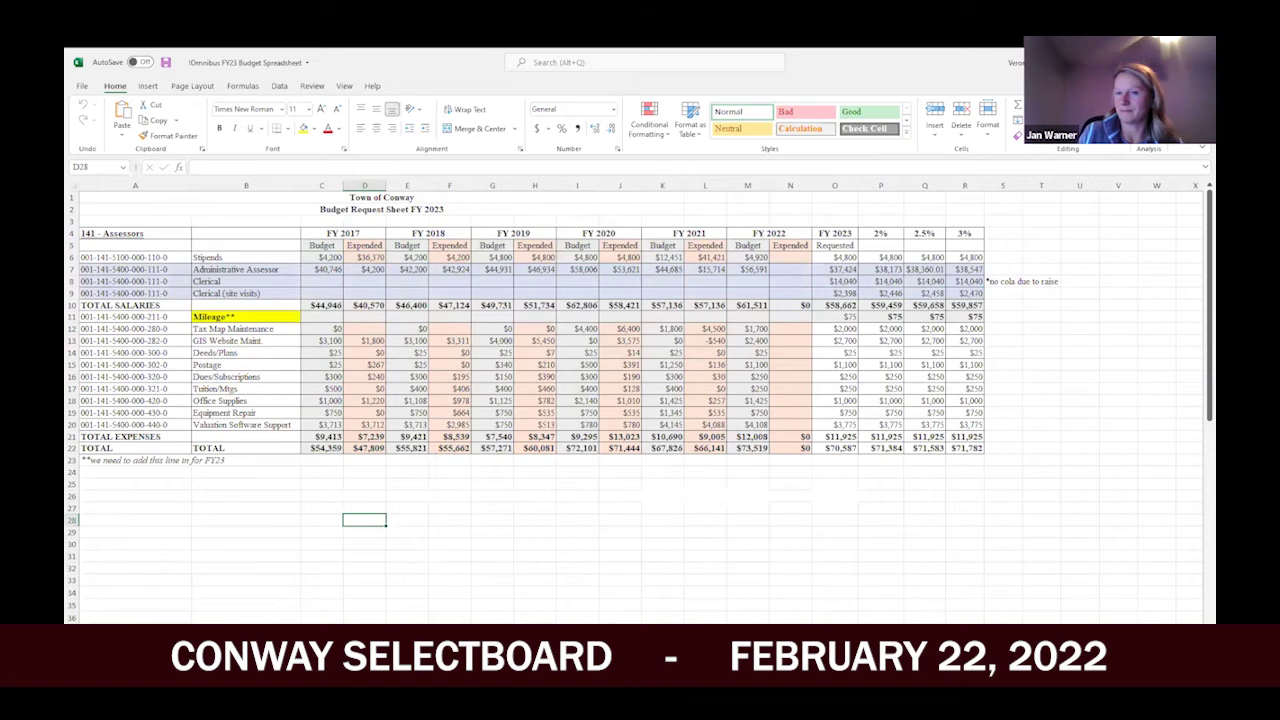
scroll(640, 400, "down", 1)
scroll(640, 400, "up", 2)
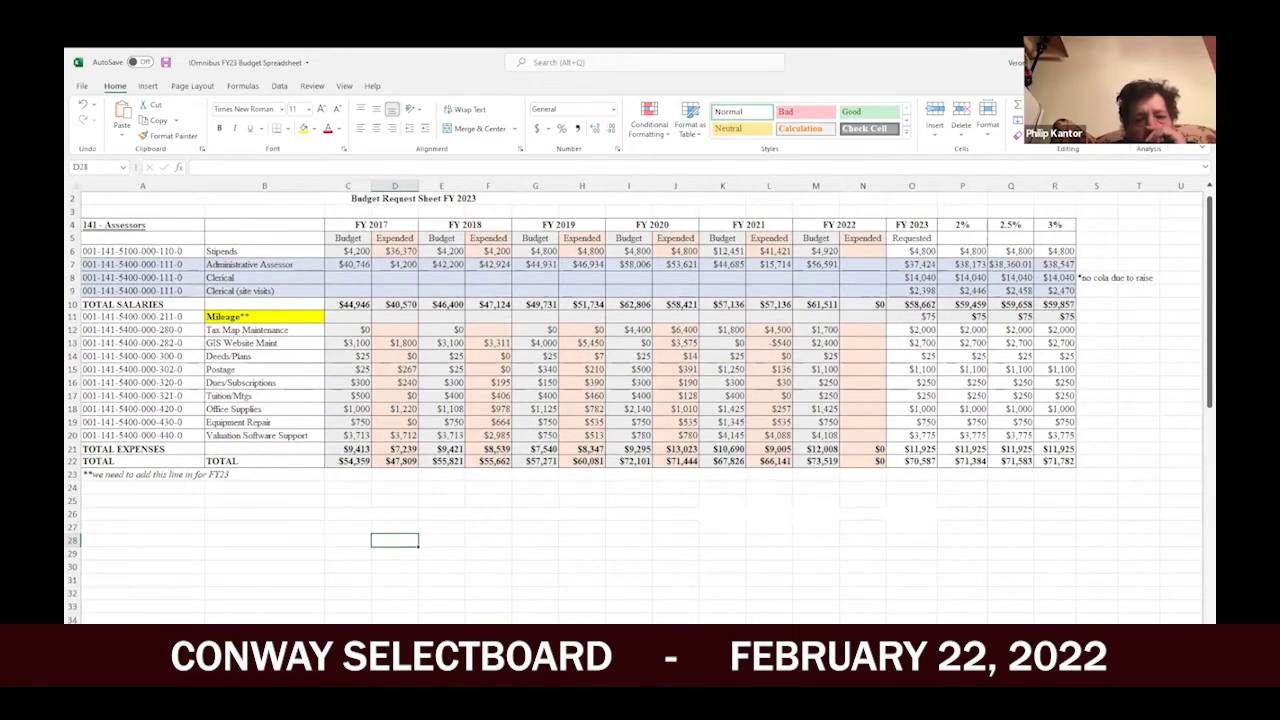
scroll(724, 600, "left", 2)
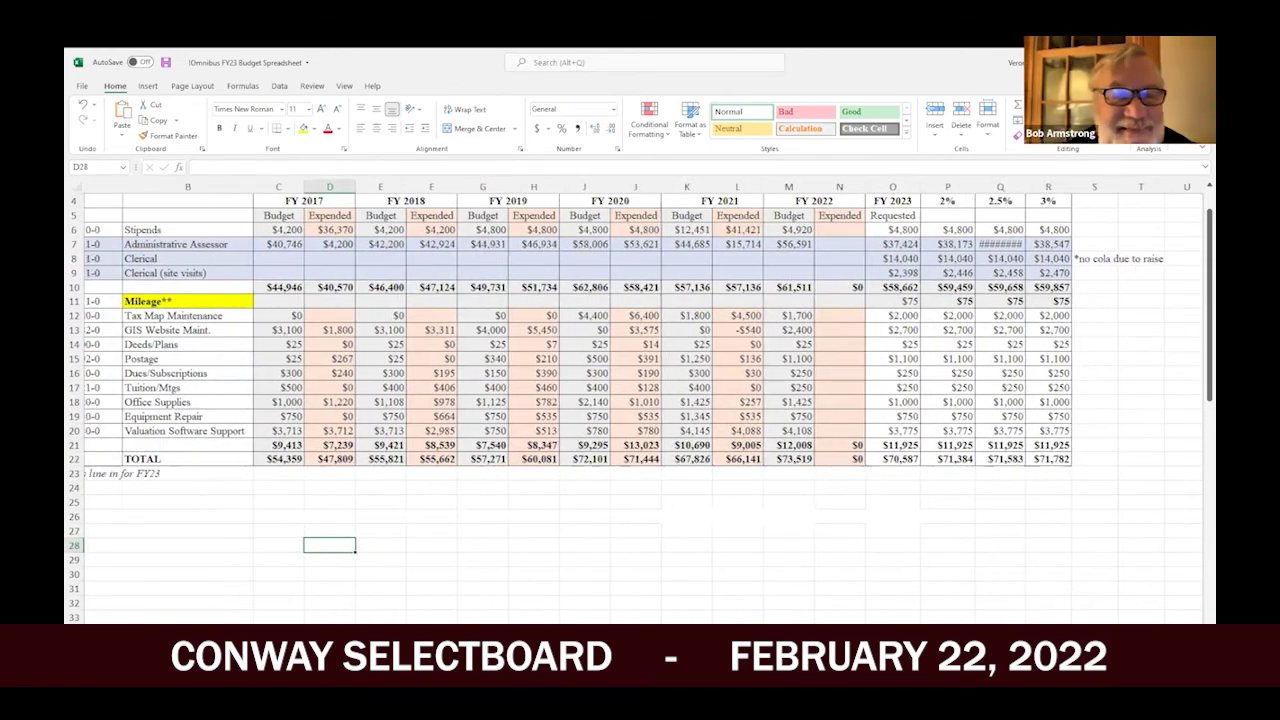
scroll(724, 600, "up", 1)
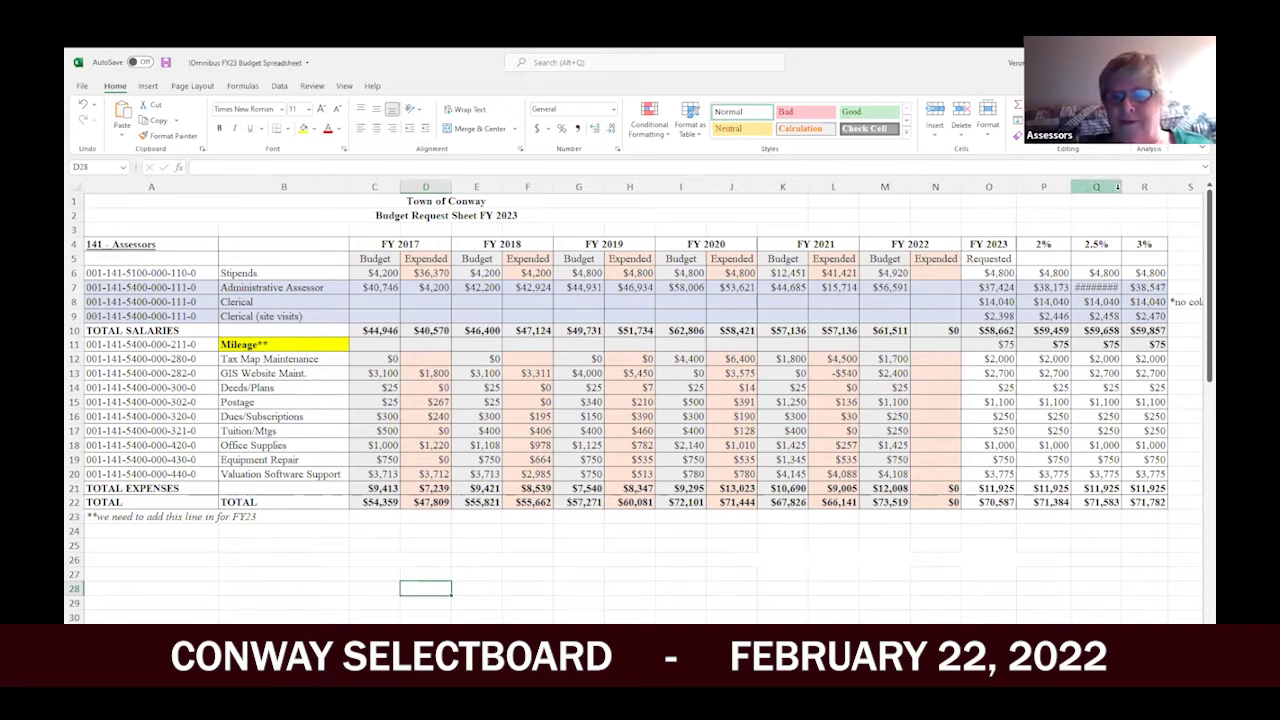
Widen the 2.5% column slightly and display its Administrative Assessor amount in whole dollars without decimals.
left_click_drag(1121, 188, 1126, 188)
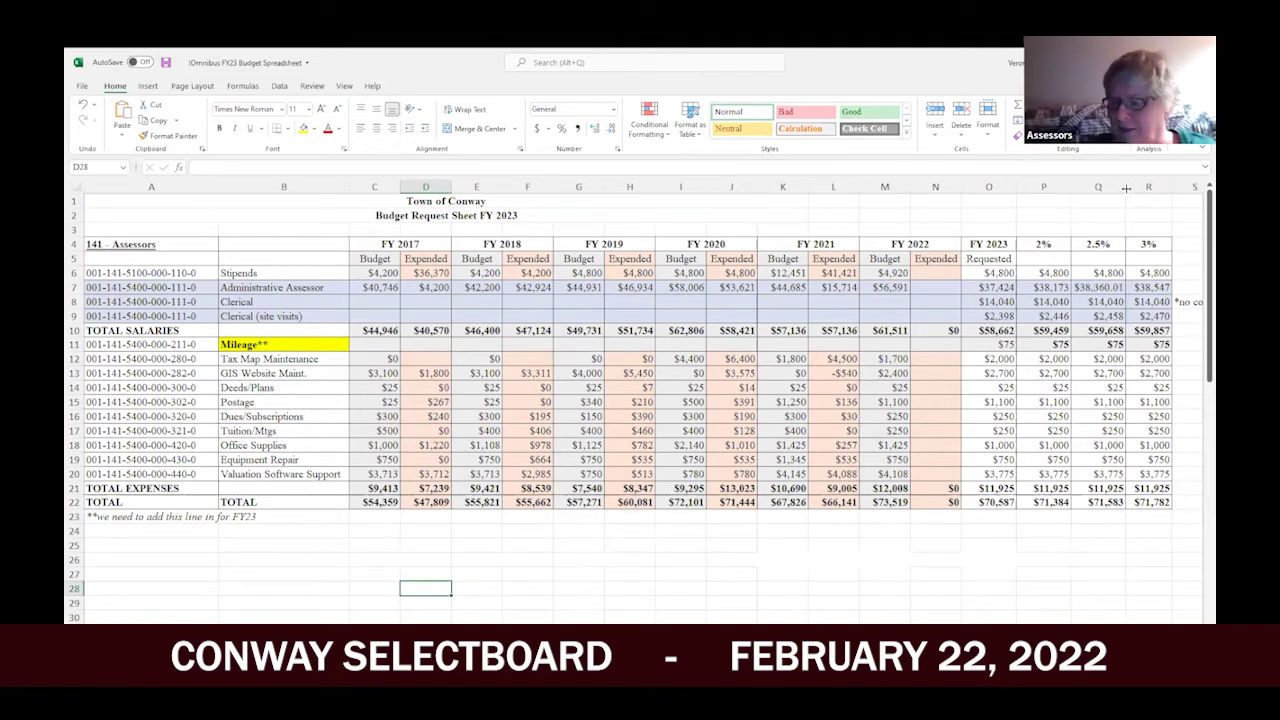
left_click(1090, 286)
left_click(611, 128)
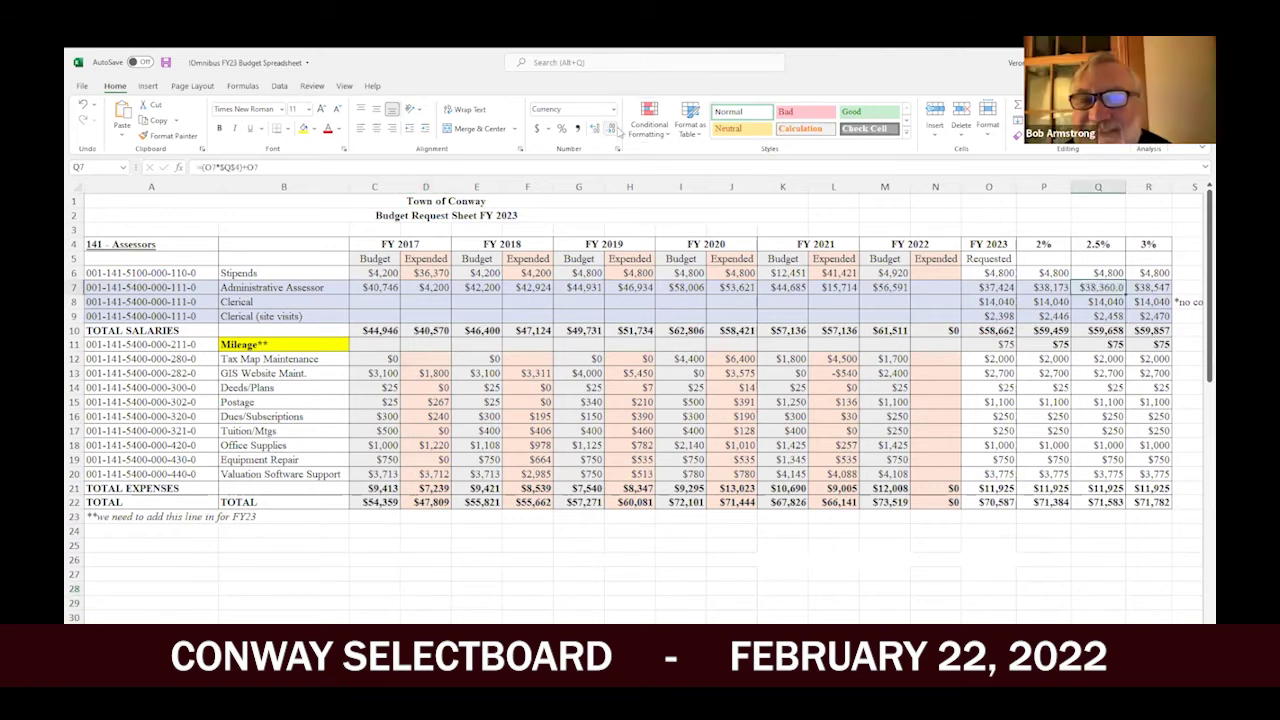
left_click(611, 128)
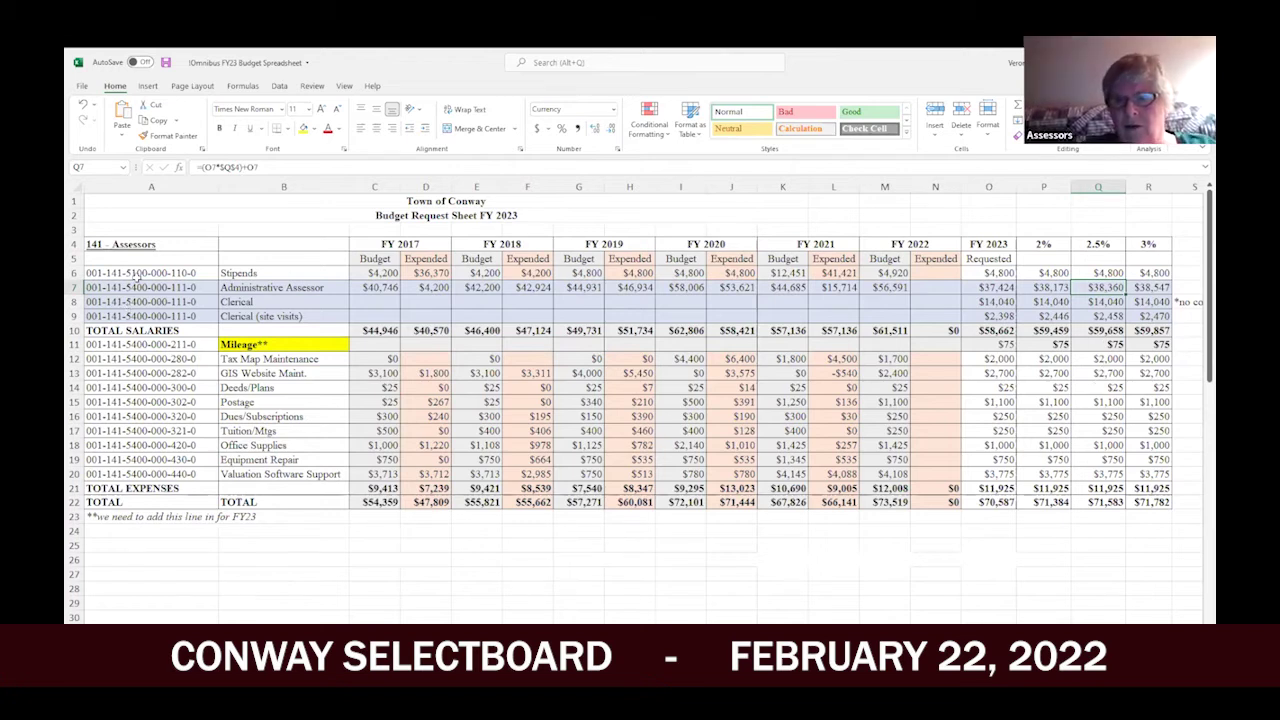
left_click(143, 273)
mouse_move(143, 273)
left_mouse_down()
mouse_move(186, 283)
mouse_move(170, 316)
left_mouse_up()
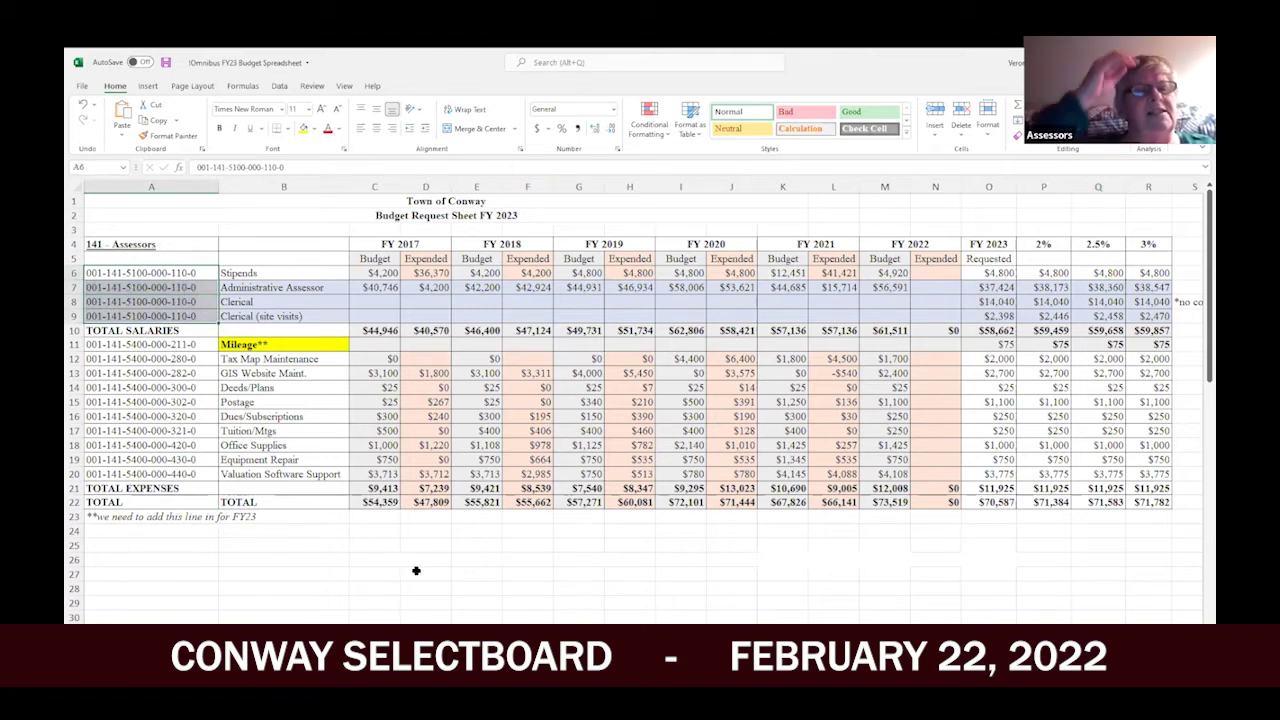
left_click(296, 551)
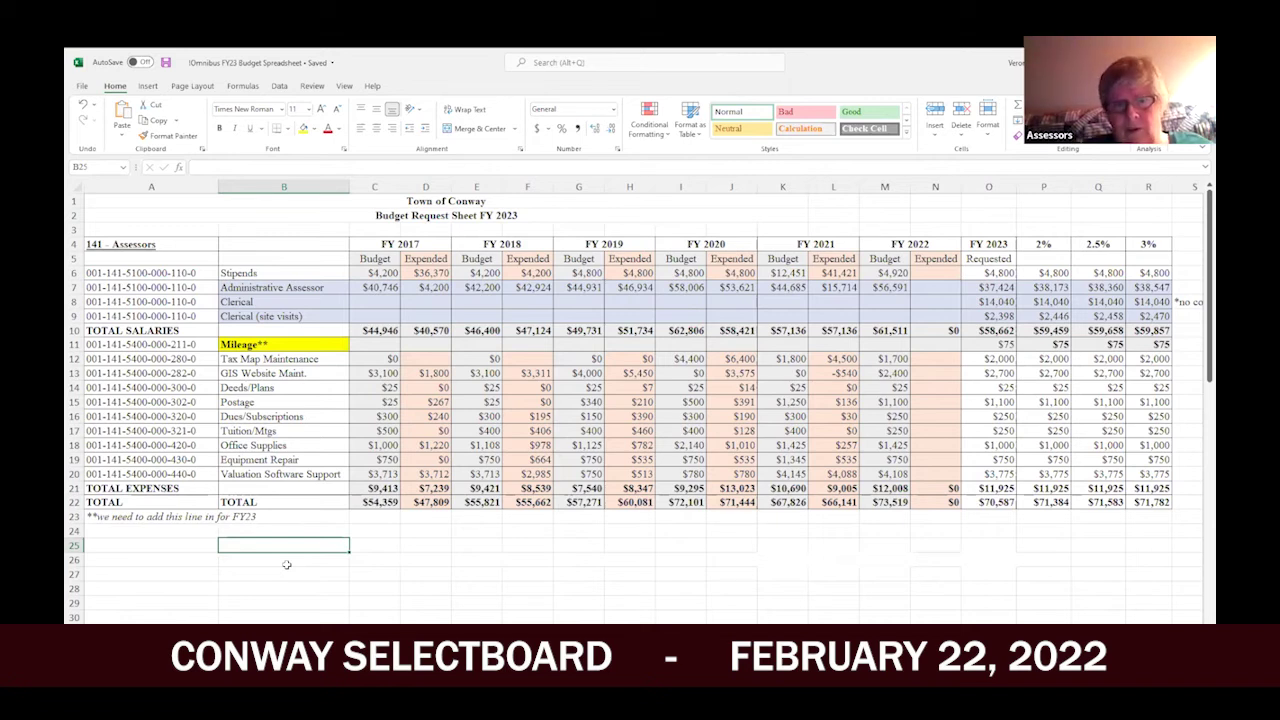
Examine the FY 2022 and FY 2021 budget amounts in the Stipends row.
left_click(889, 274)
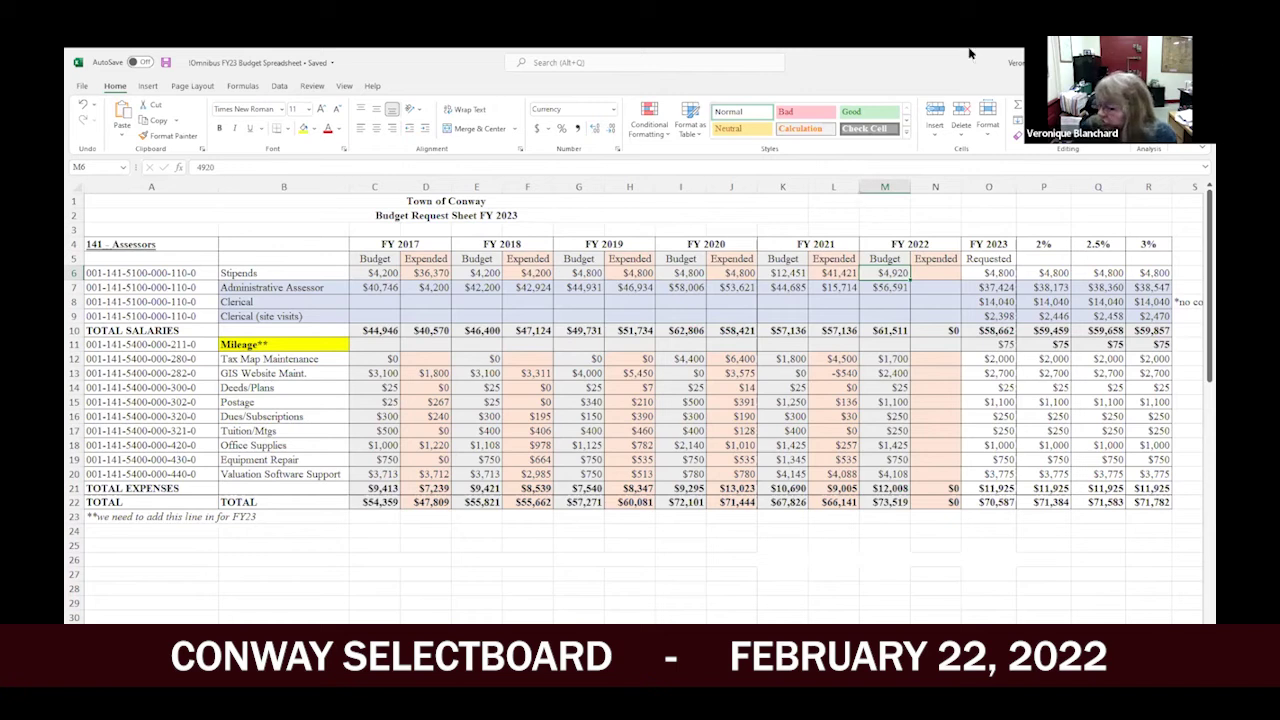
left_click(804, 274)
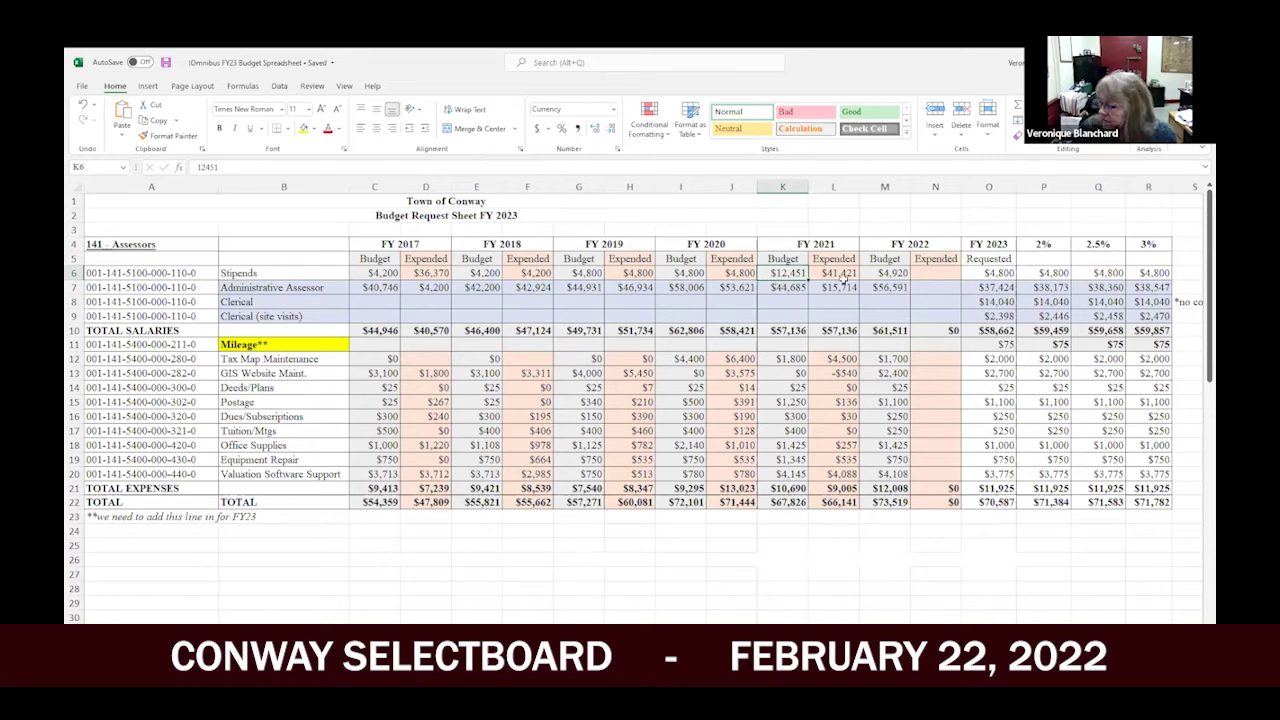
left_click(882, 276)
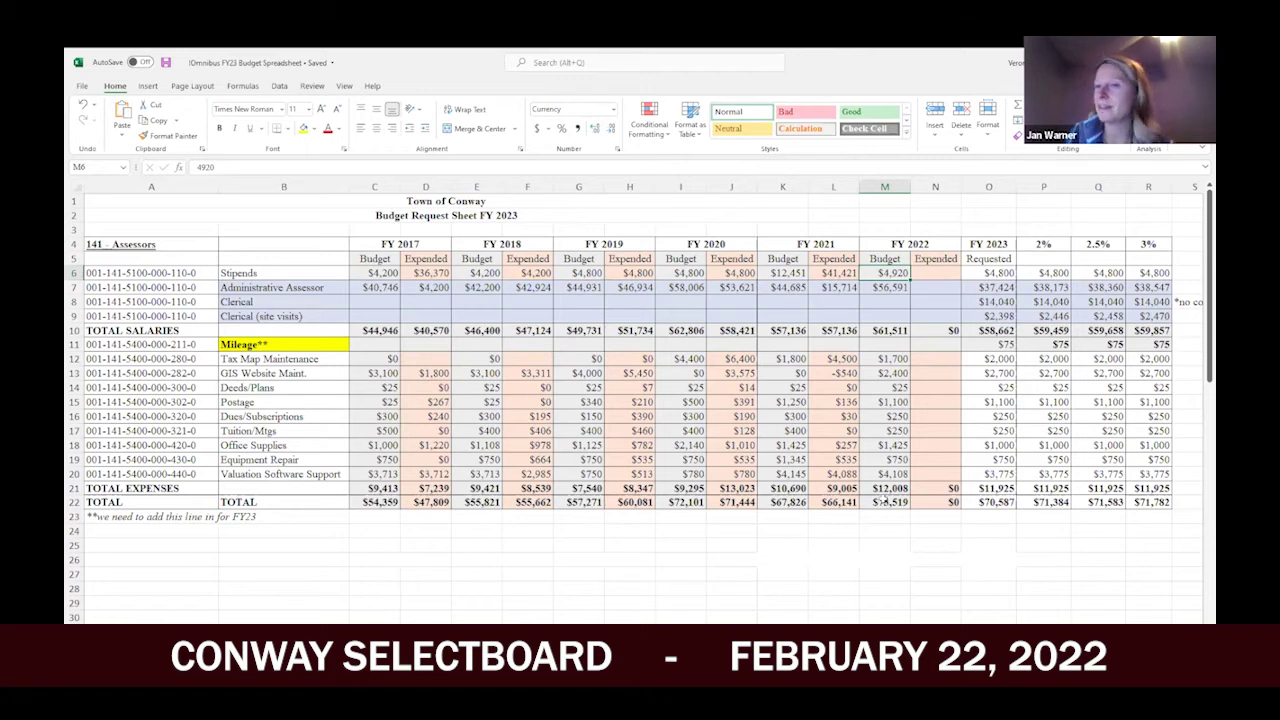
Set the Administrative Assessor's FY 2023 requested amount to 37565.10.
left_click(1004, 286)
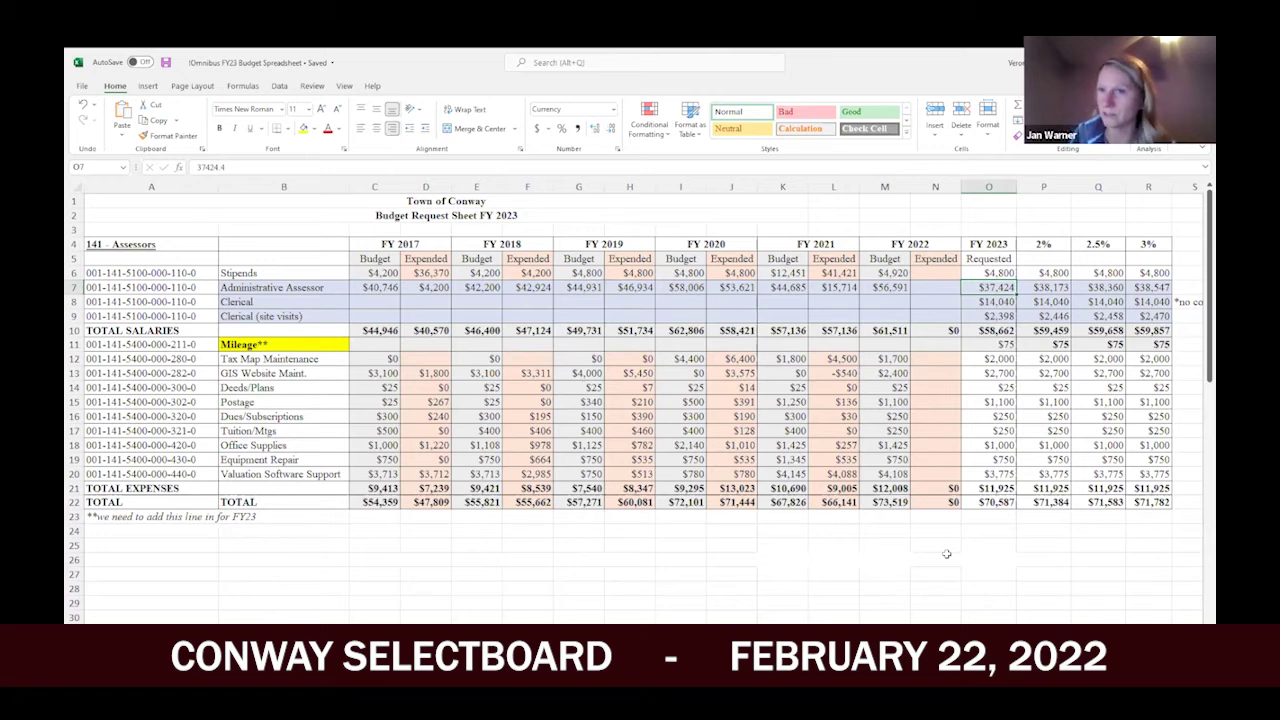
type("37565.10")
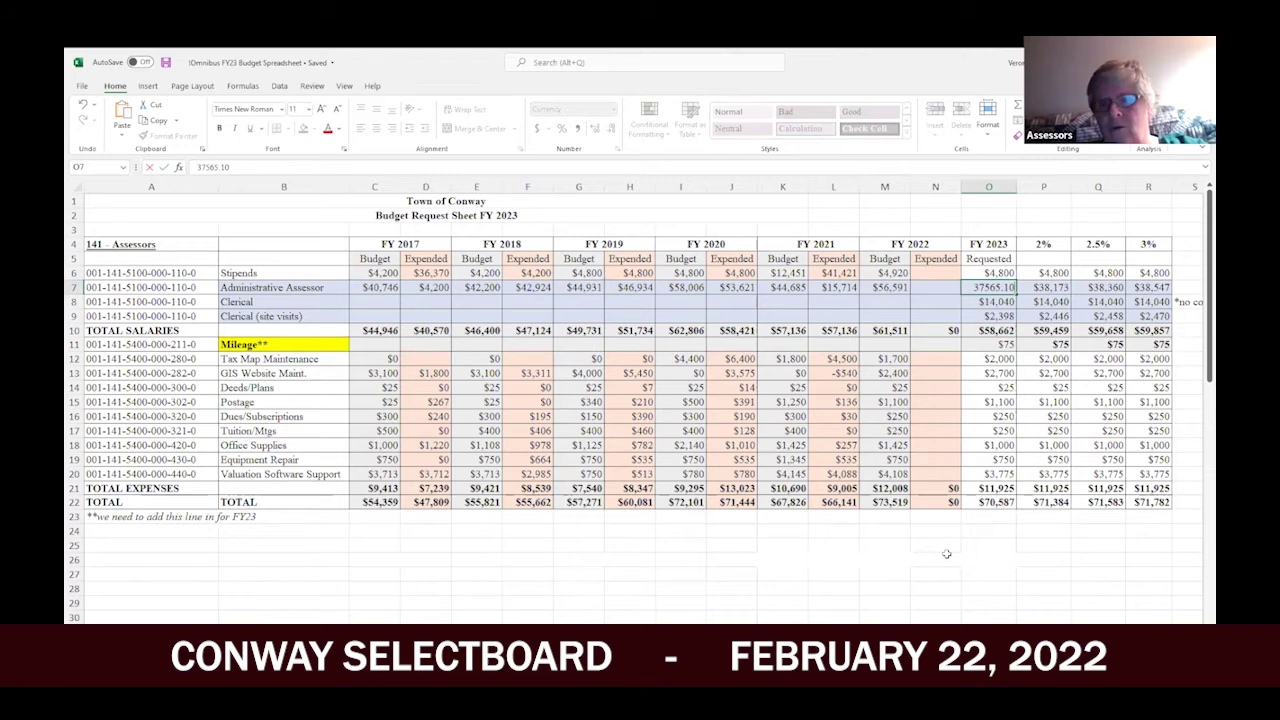
key("Return")
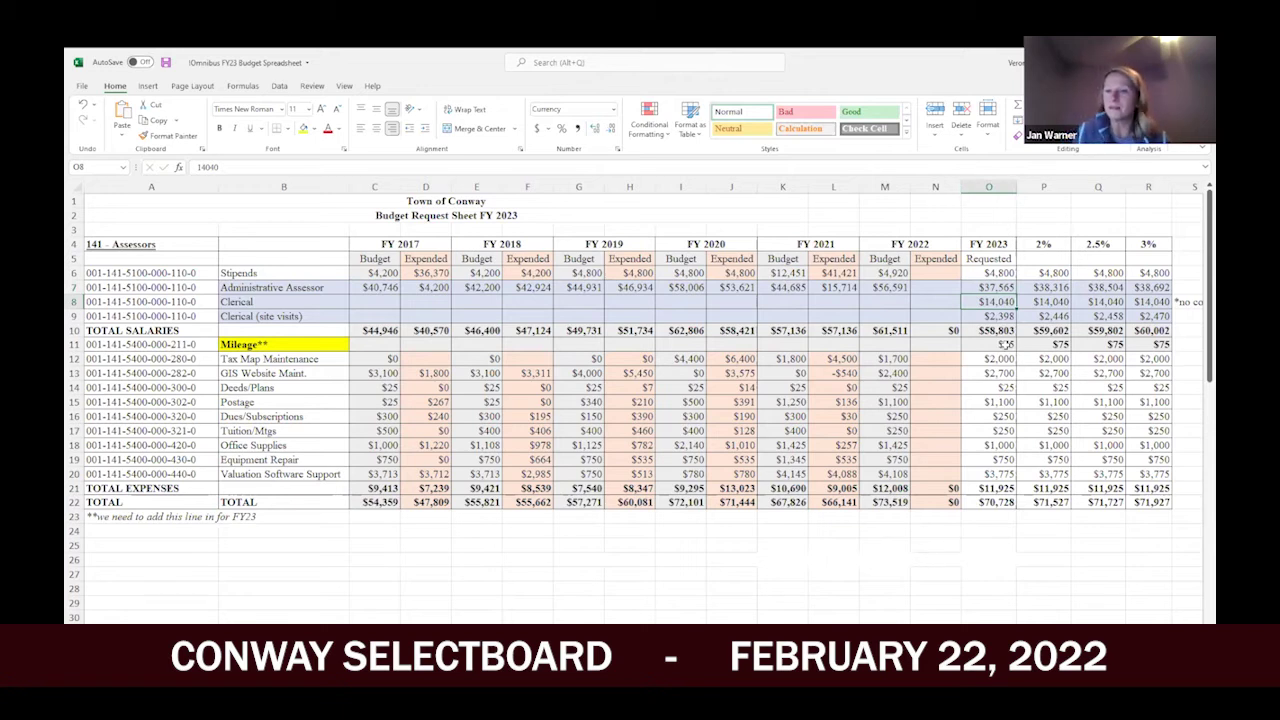
Display the Administrative Assessor's FY 2023 requested amount with two decimal places and save the workbook.
left_click(997, 287)
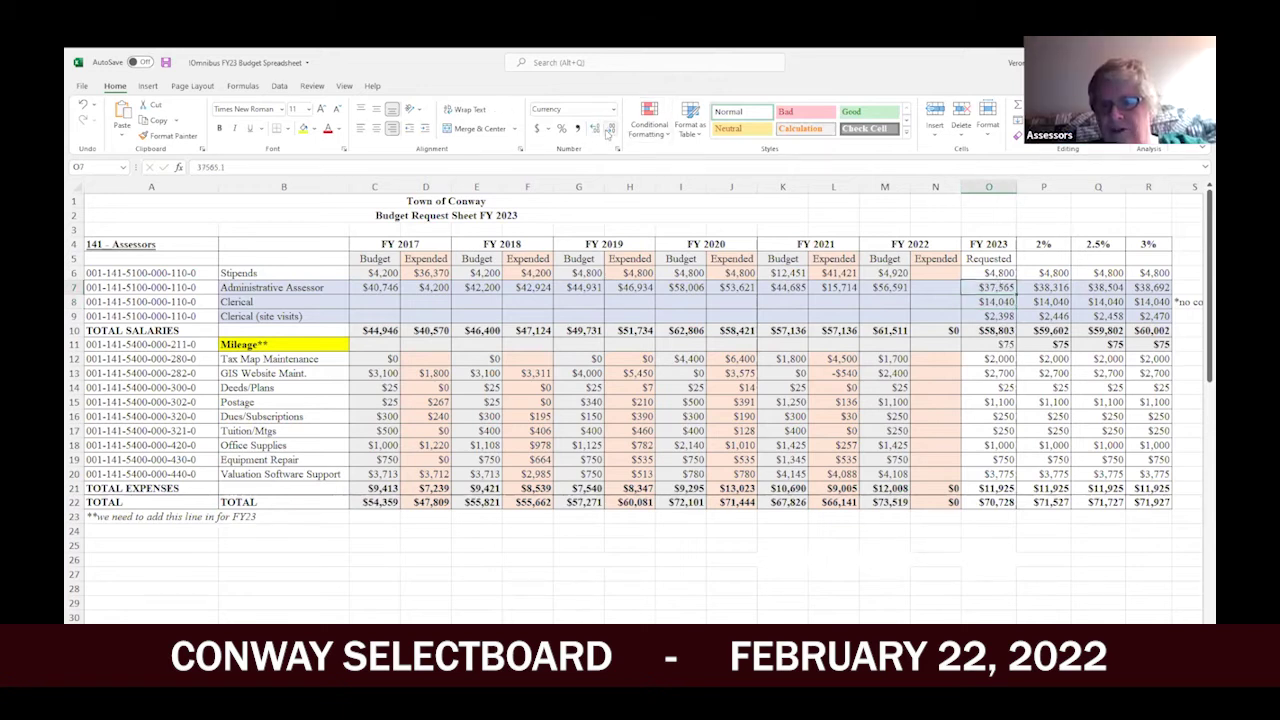
left_click(595, 129)
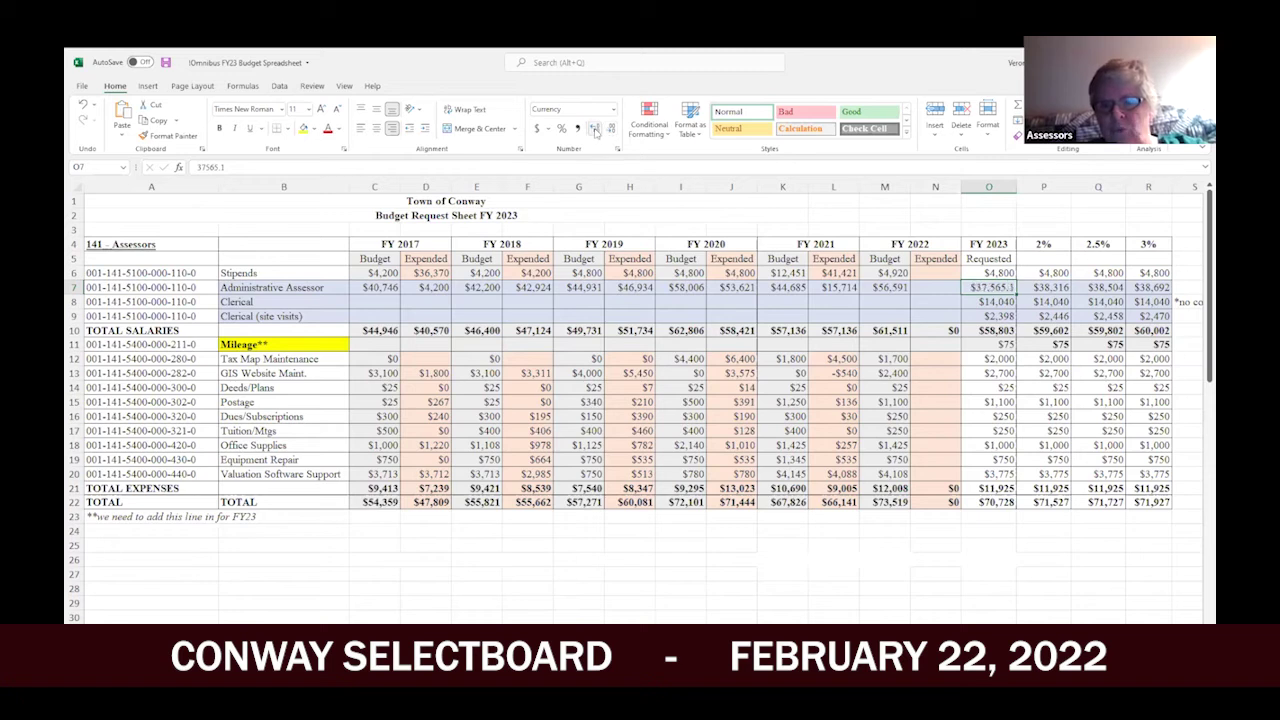
left_click(595, 129)
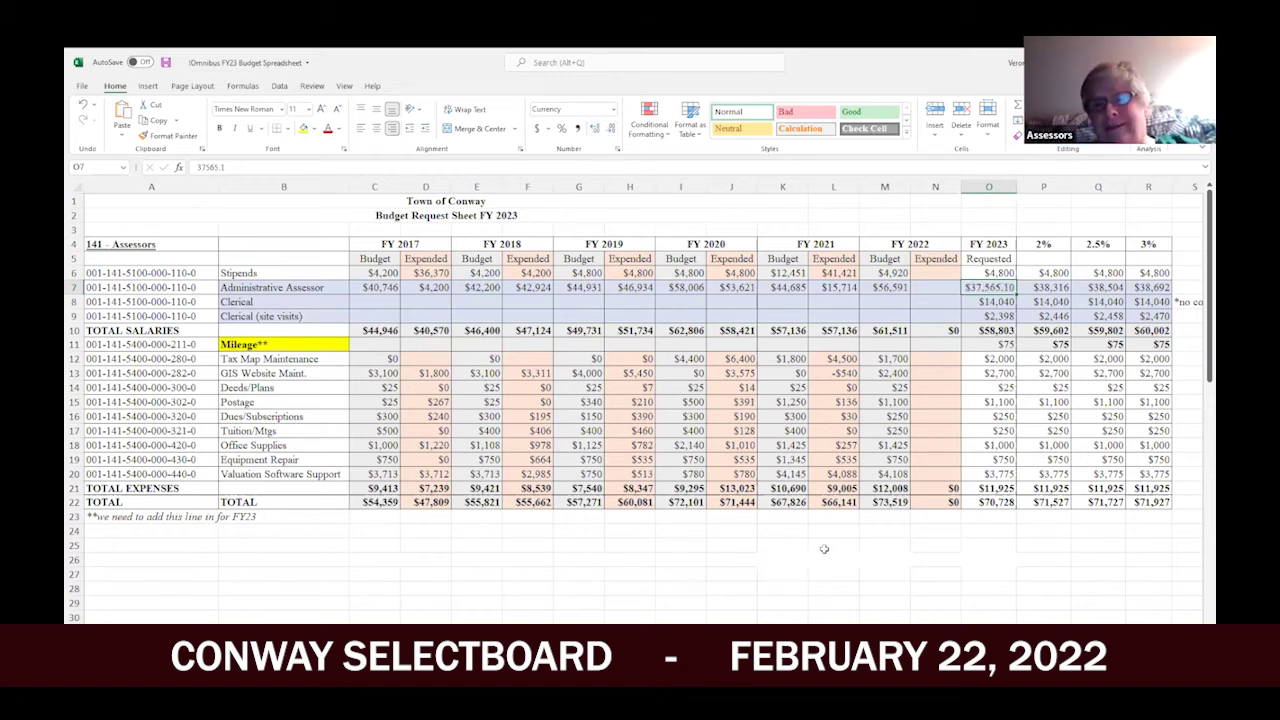
key("ctrl+s")
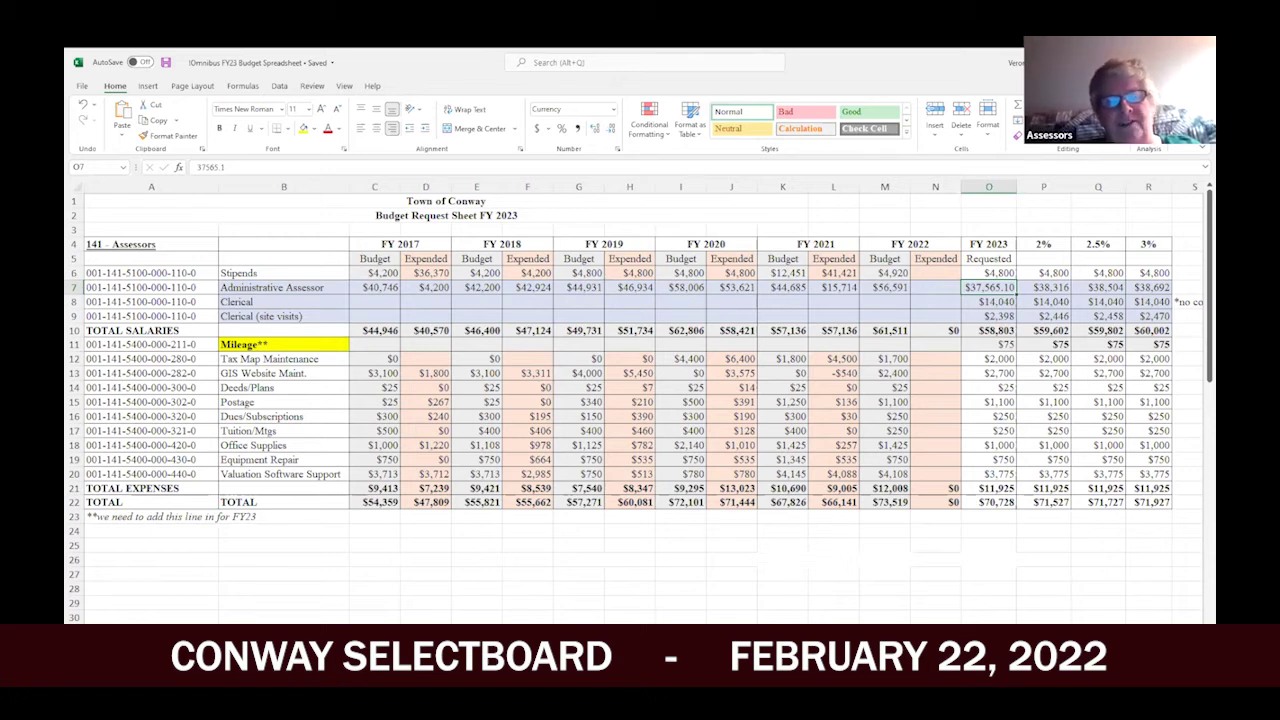
Review the Mileage row and the FY 2023 requested amount for GIS Website Maint.
left_click(74, 344)
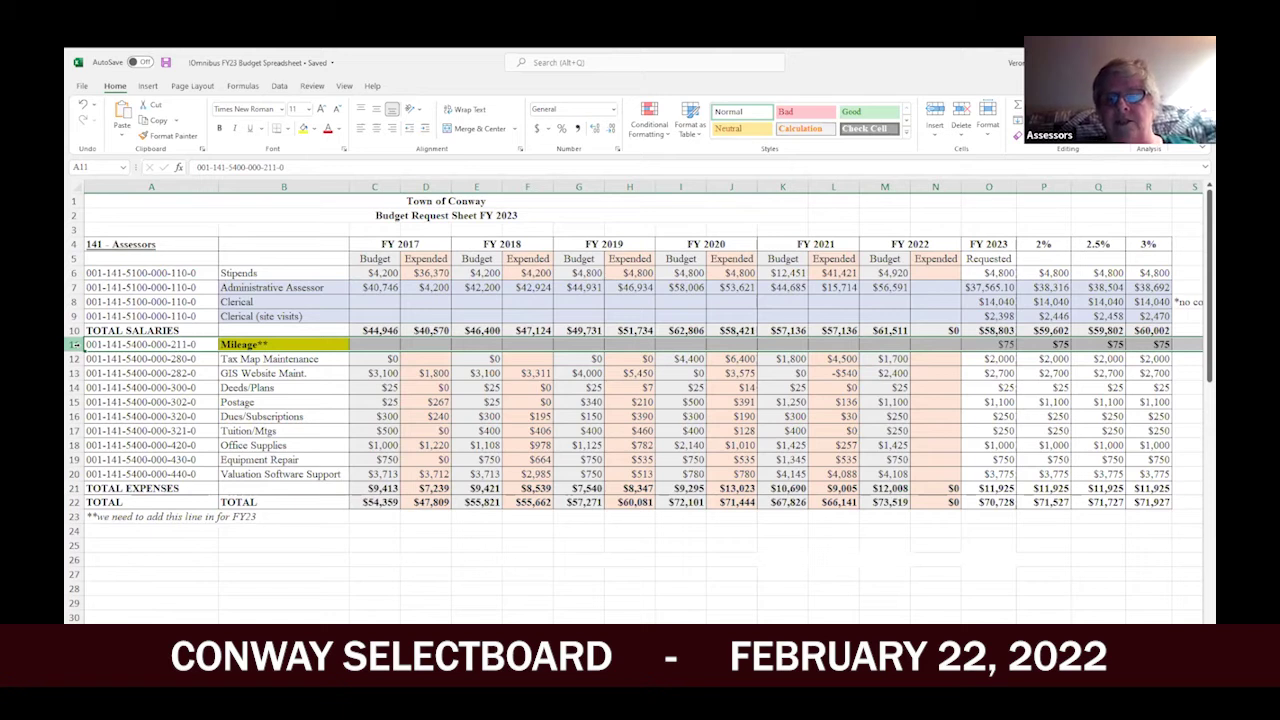
key("Down")
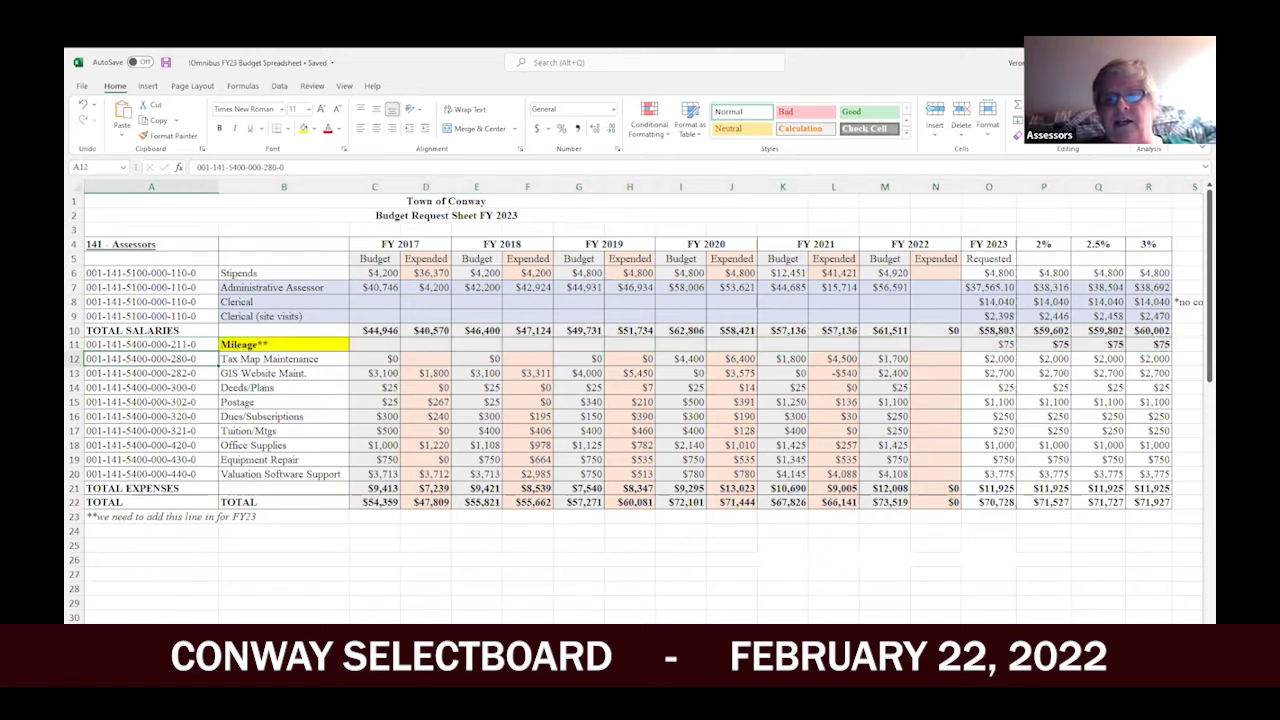
left_click(504, 573)
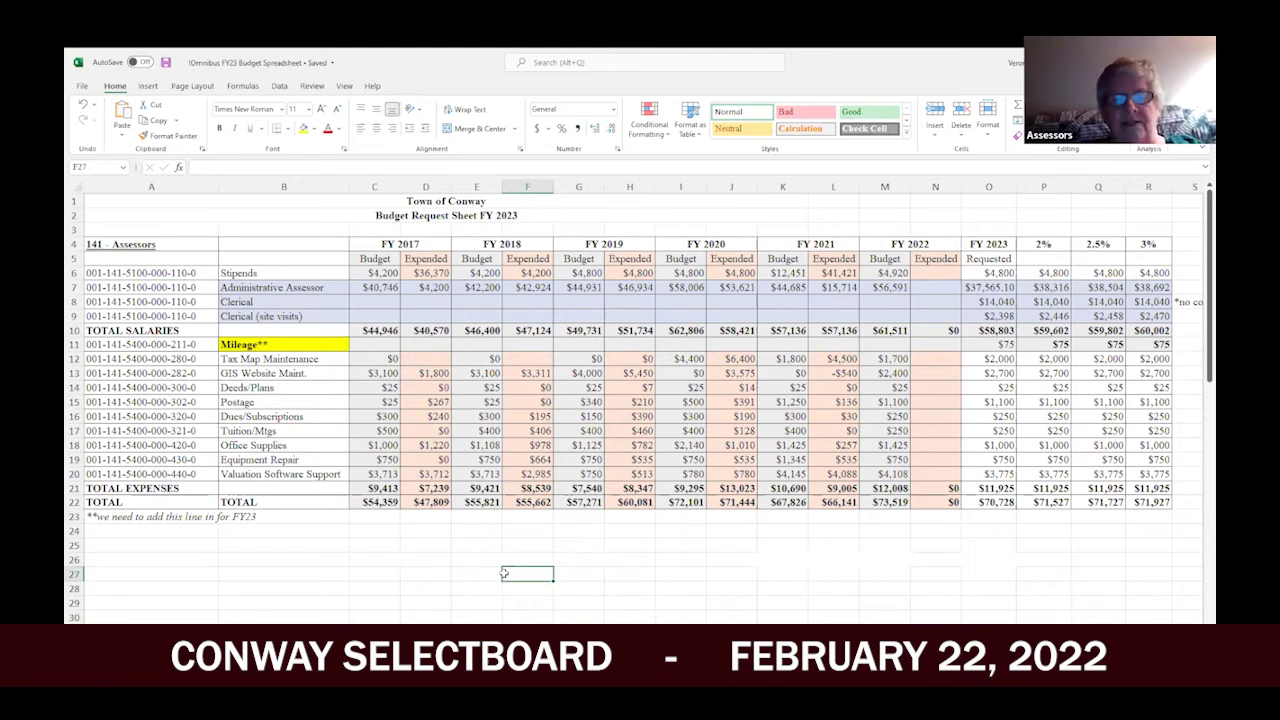
left_click(989, 375)
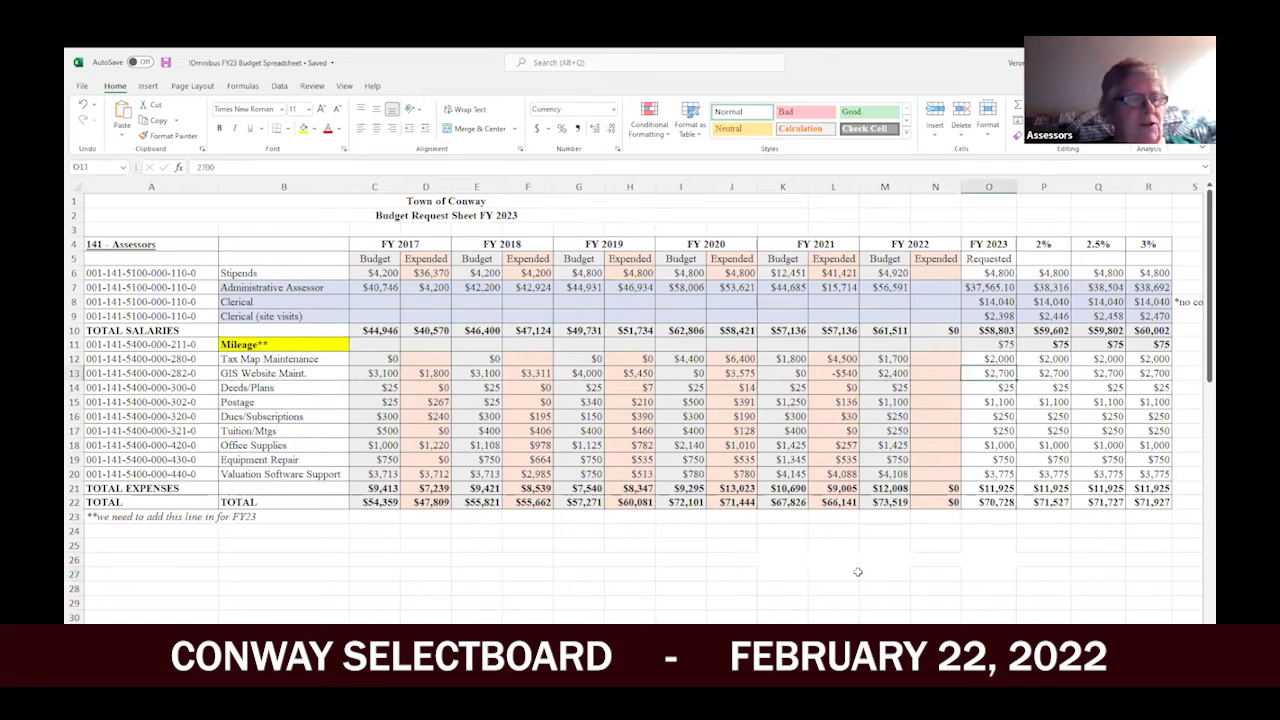
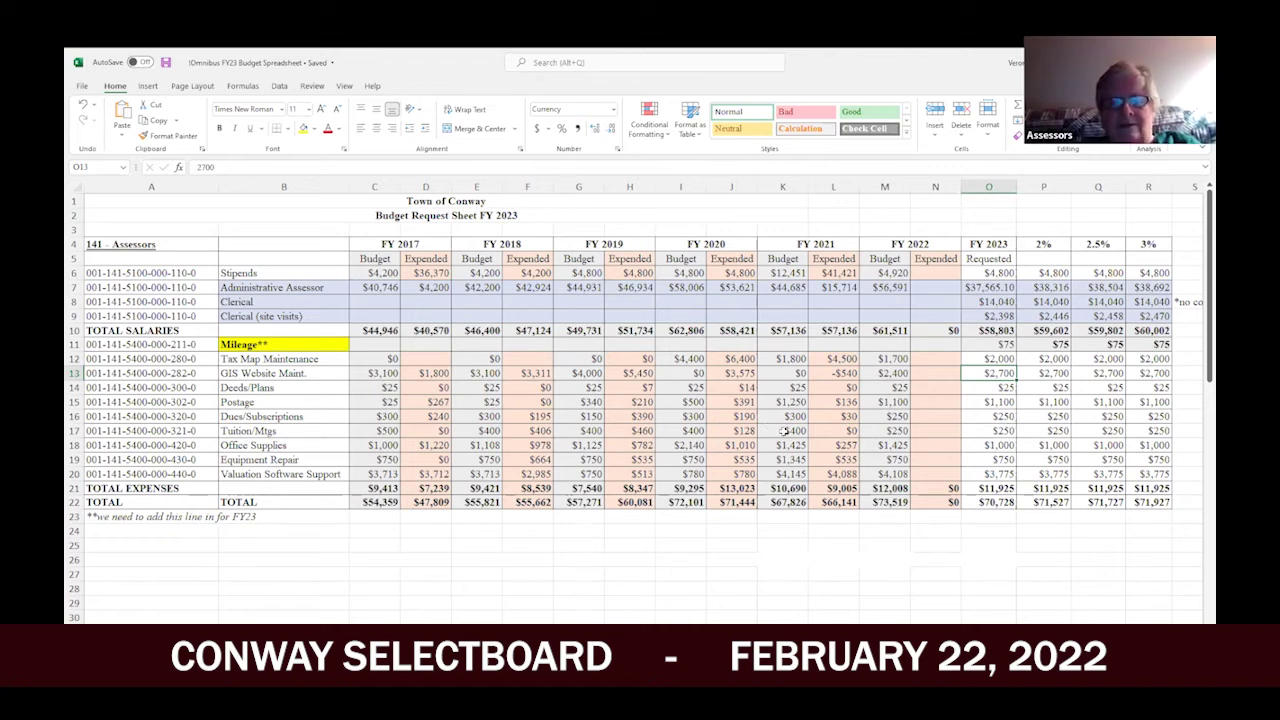
Check the FY 2019 Tuition/Mtgs expenditure, set that line's FY 2023 requested amount to 400 and save the workbook.
left_click(638, 429)
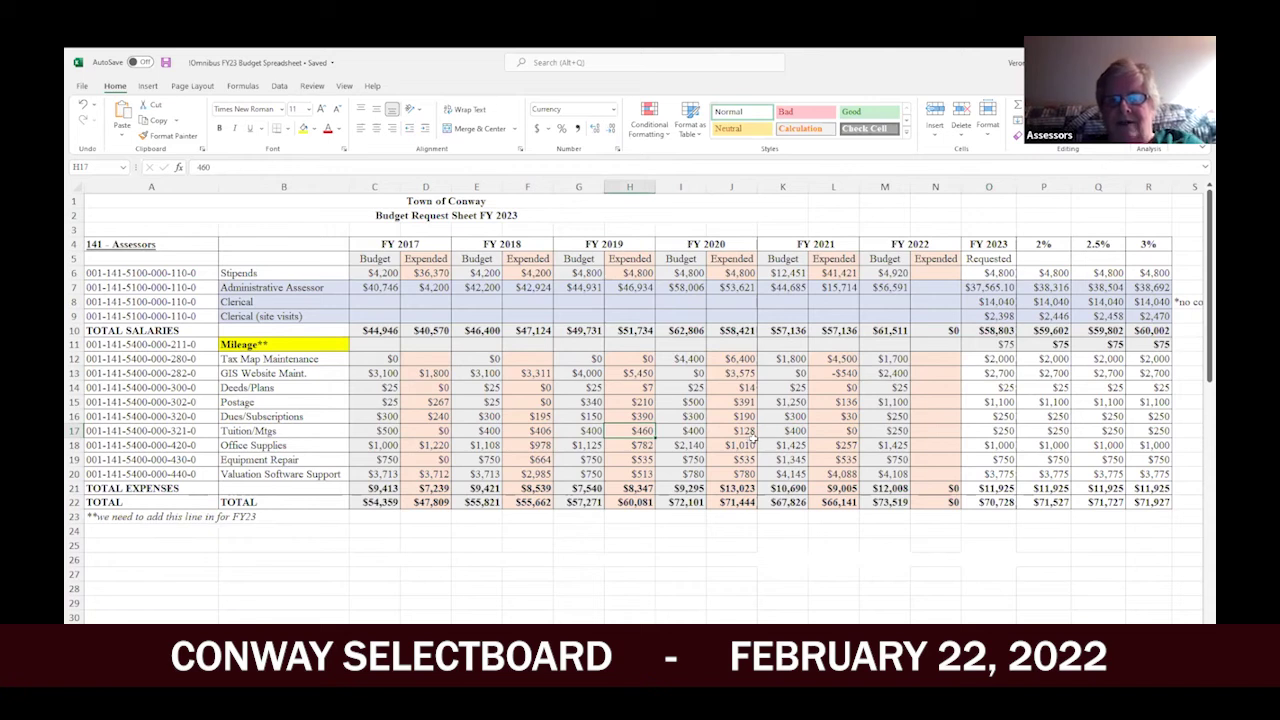
left_click(994, 430)
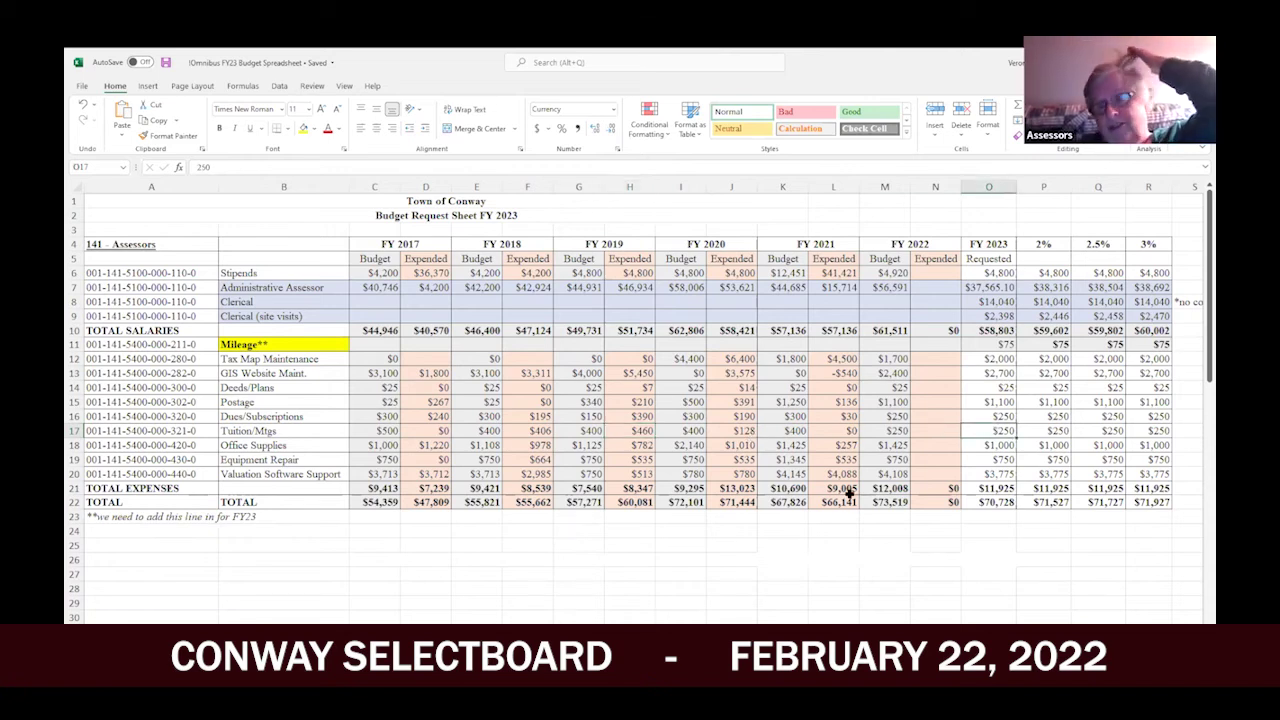
type("400")
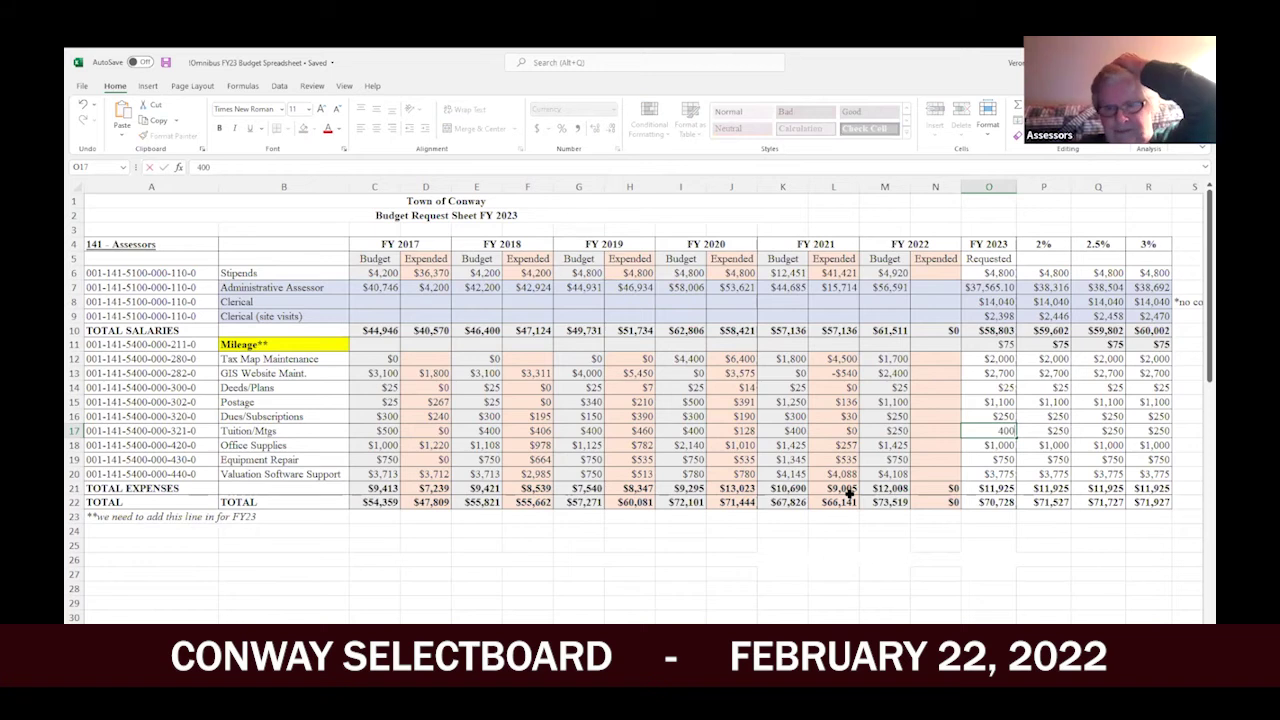
key("Return")
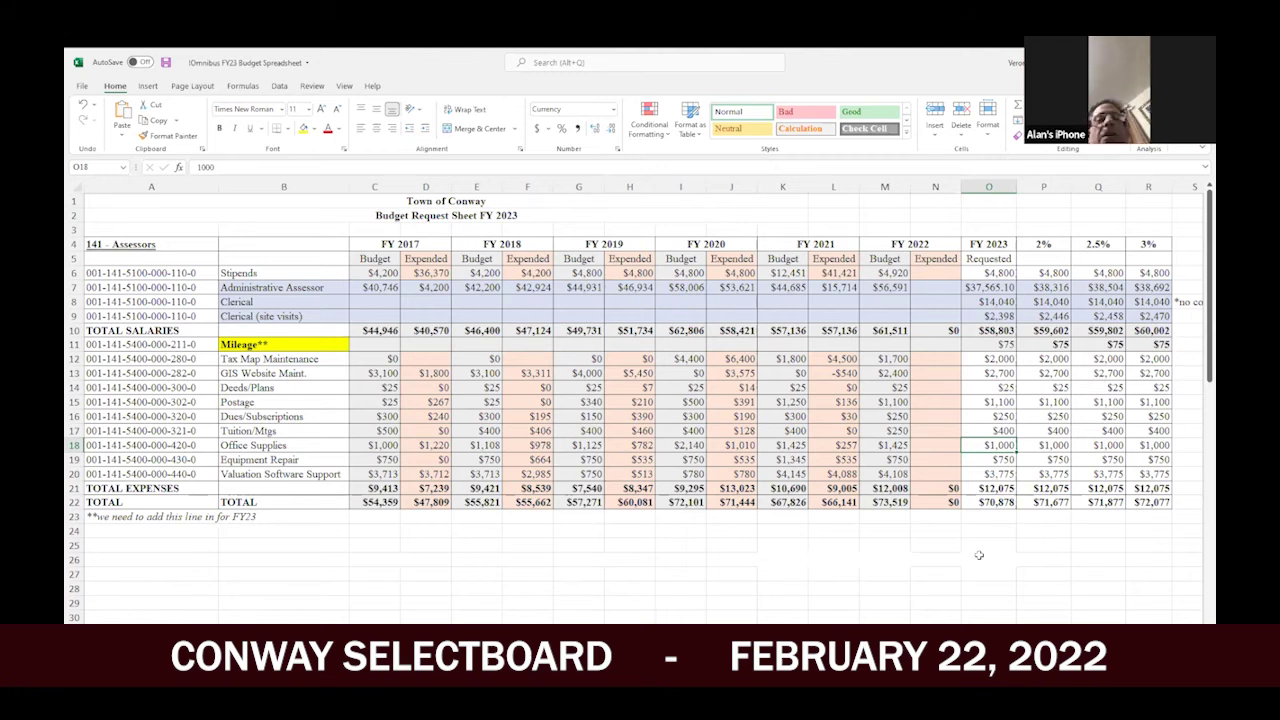
key("ctrl+s")
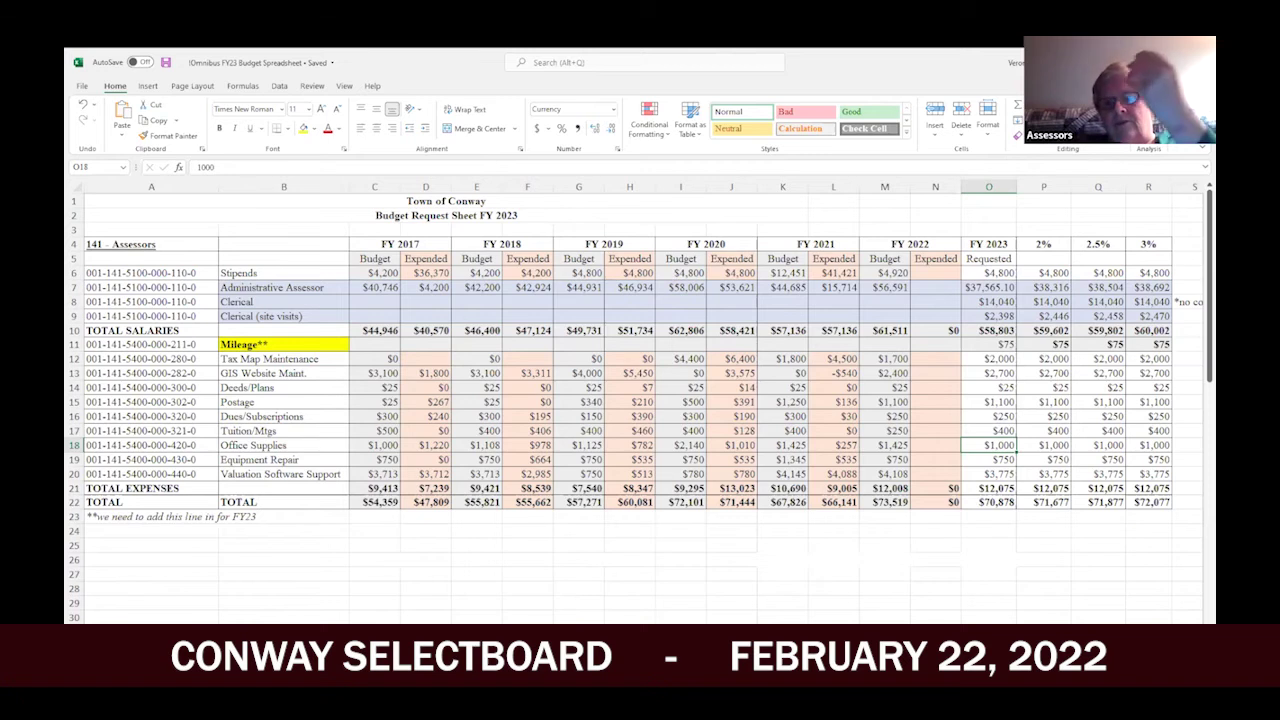
left_click(277, 606)
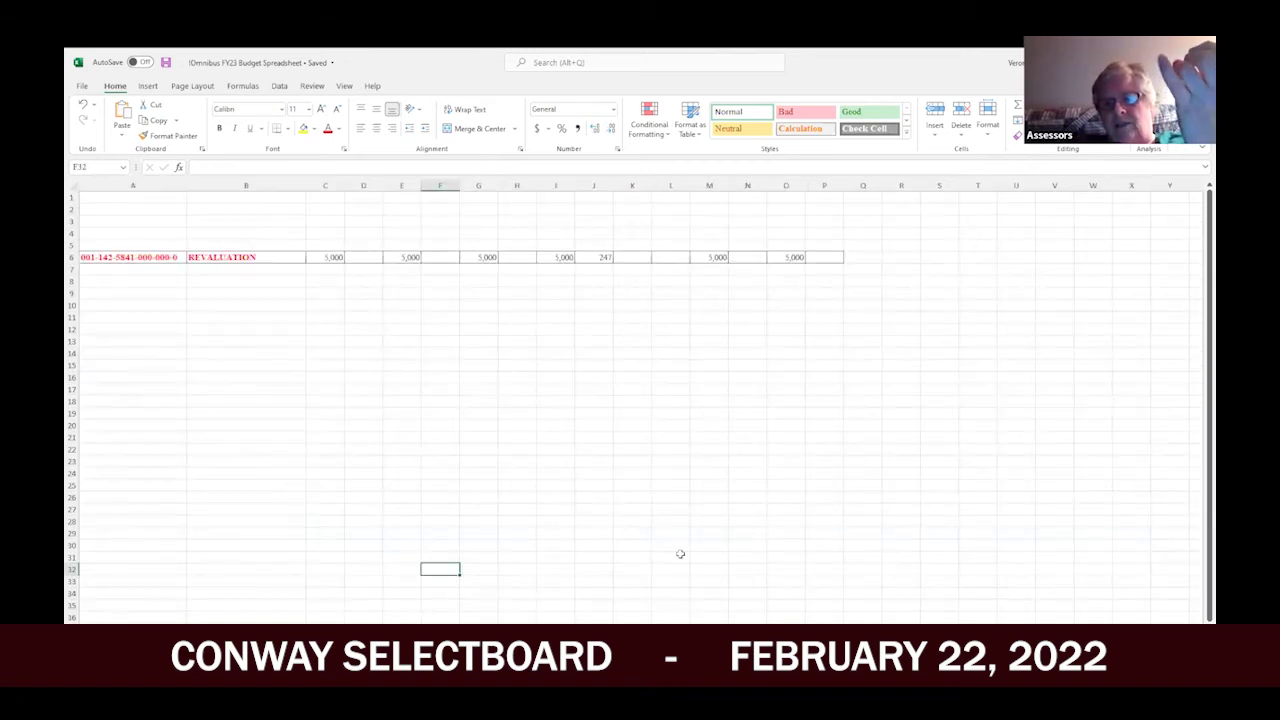